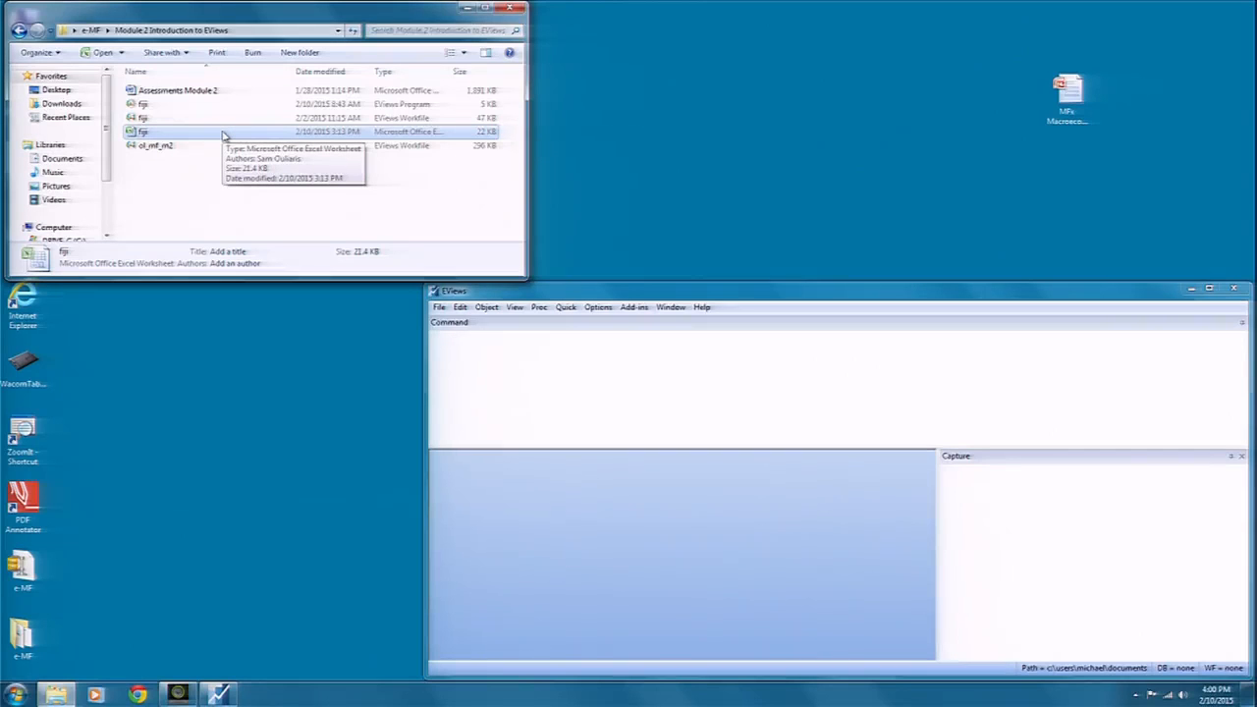
- Bring the fiji Excel worksheet from the Module 2 folder into the EViews work area to start importing it
{"action": "left_click", "coordinate": [962, 362]}
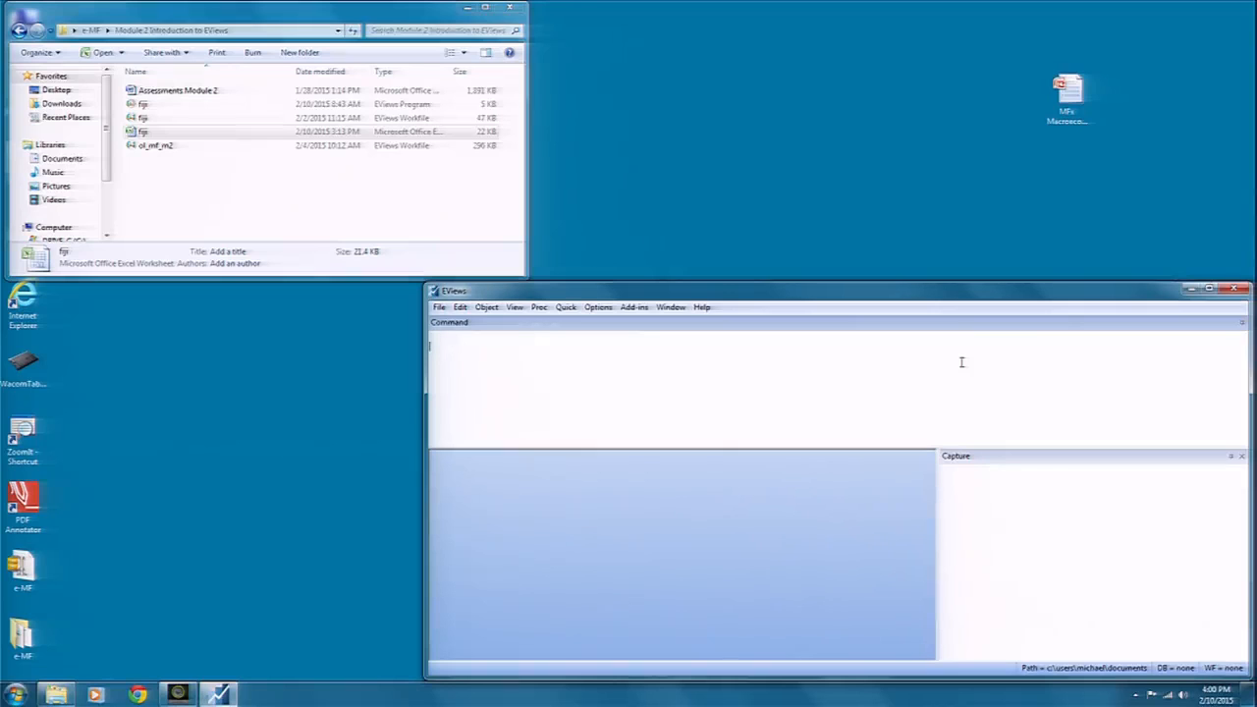
{"action": "left_click", "coordinate": [224, 137]}
{"action": "left_click_drag", "start_coordinate": [224, 137], "coordinate": [577, 601]}
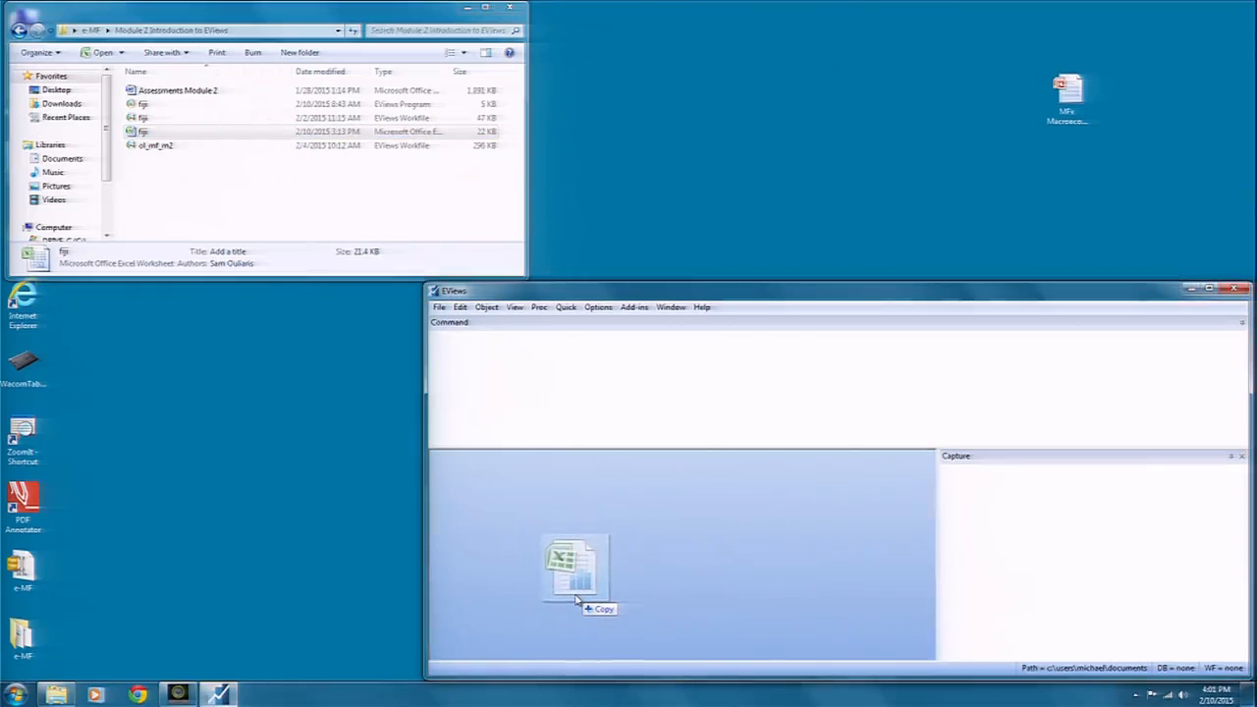
{"action": "left_click_drag", "start_coordinate": [577, 601], "coordinate": [576, 601]}
{"action": "left_click_drag", "start_coordinate": [576, 601], "coordinate": [577, 599]}
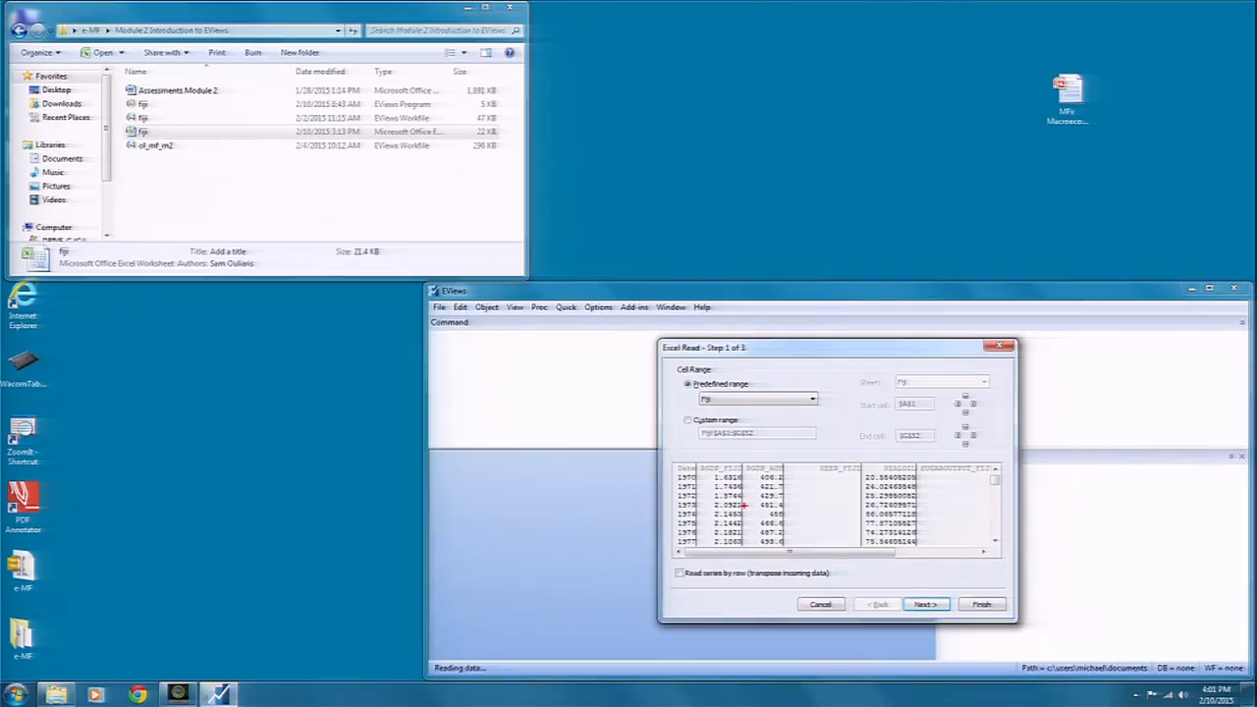
- Keep the predefined Fiji cell range and the names-only header settings, and advance to the final Excel import stage
{"action": "mouse_move", "coordinate": [796, 367]}
{"action": "left_mouse_down"}
{"action": "mouse_move", "coordinate": [732, 357]}
{"action": "mouse_move", "coordinate": [693, 405]}
{"action": "mouse_move", "coordinate": [796, 427]}
{"action": "mouse_move", "coordinate": [803, 358]}
{"action": "mouse_move", "coordinate": [768, 349]}
{"action": "left_mouse_up"}
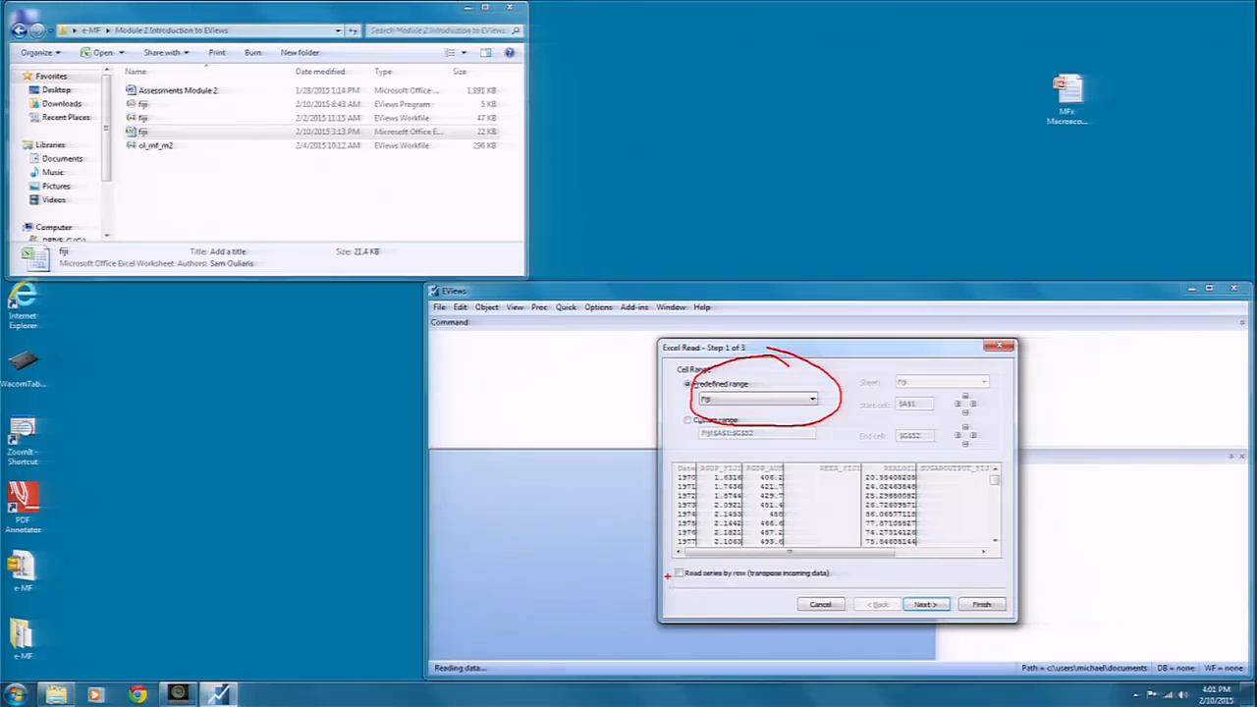
{"action": "key", "text": "Escape"}
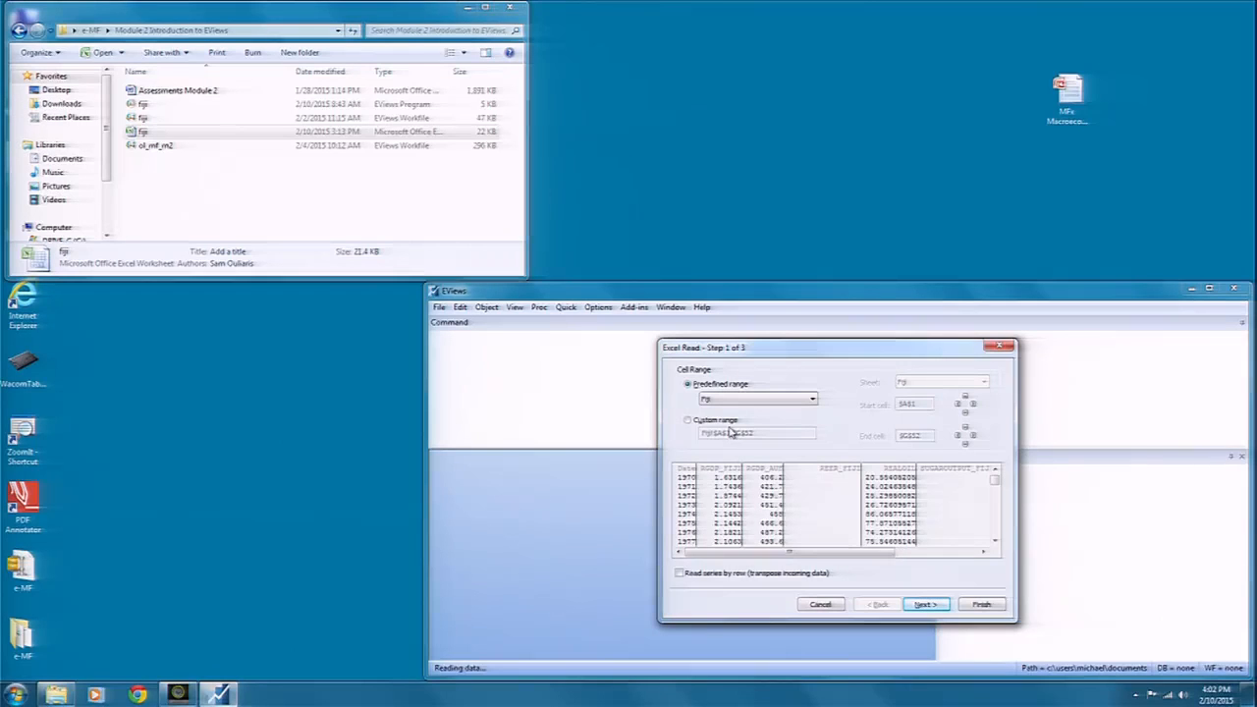
{"action": "left_click", "coordinate": [926, 604]}
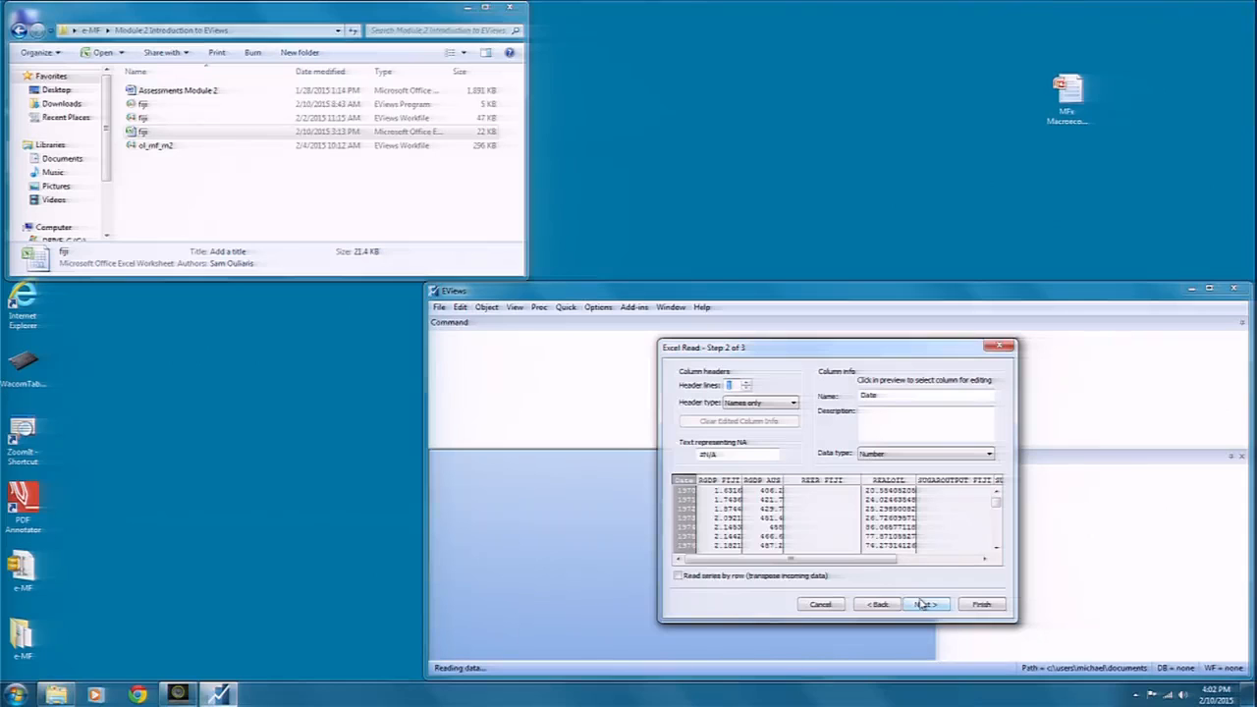
{"action": "left_click", "coordinate": [923, 604]}
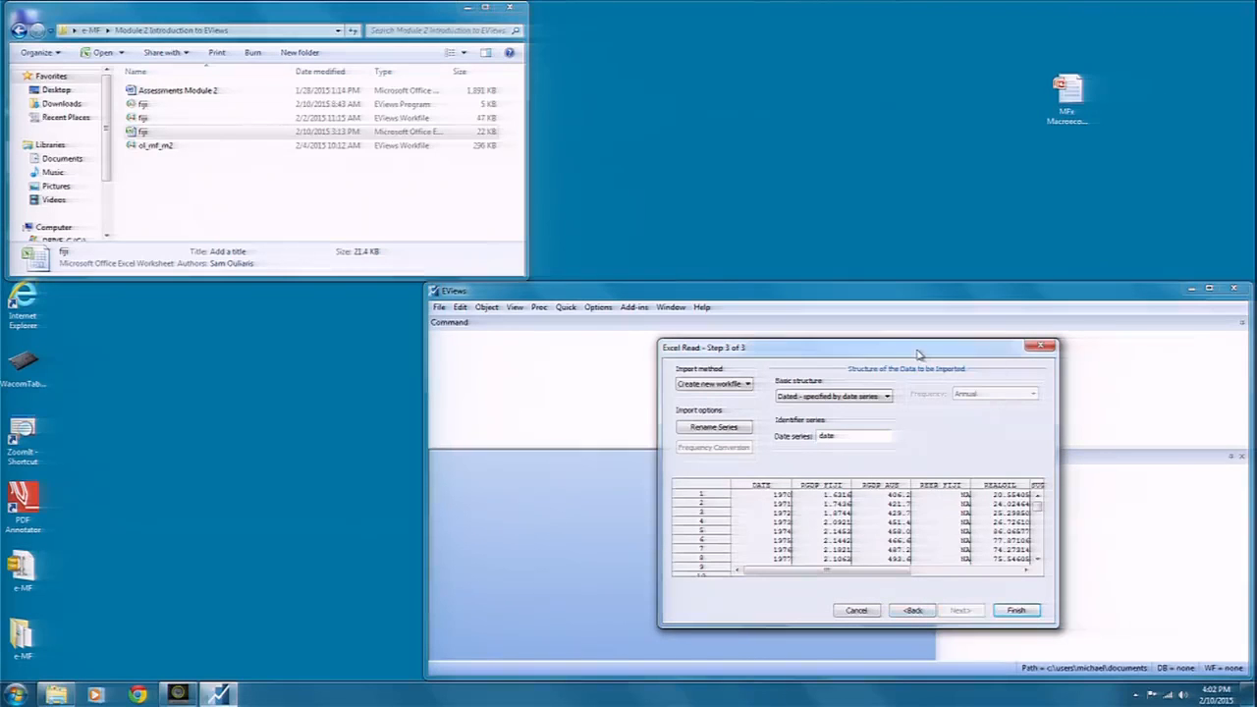
- Move the import dialog clear of the work area and examine the previewed series and dates
{"action": "left_click_drag", "start_coordinate": [919, 354], "coordinate": [819, 165]}
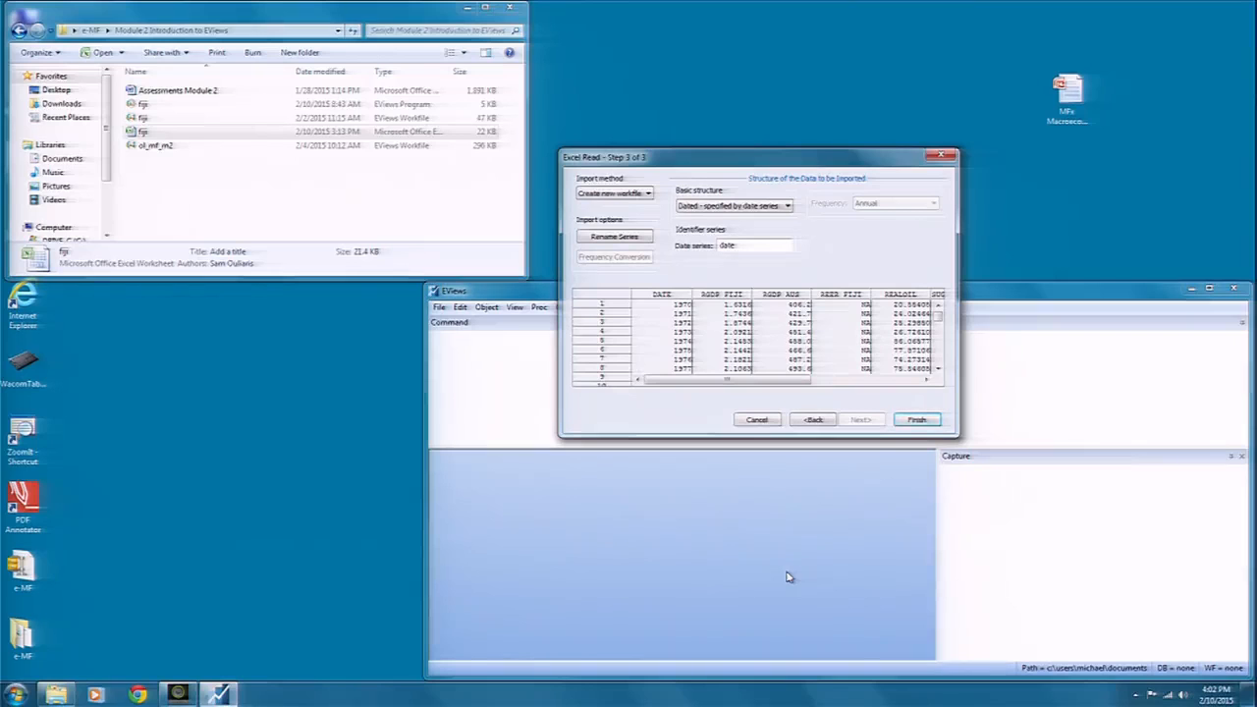
{"action": "left_click_drag", "start_coordinate": [773, 380], "coordinate": [920, 399]}
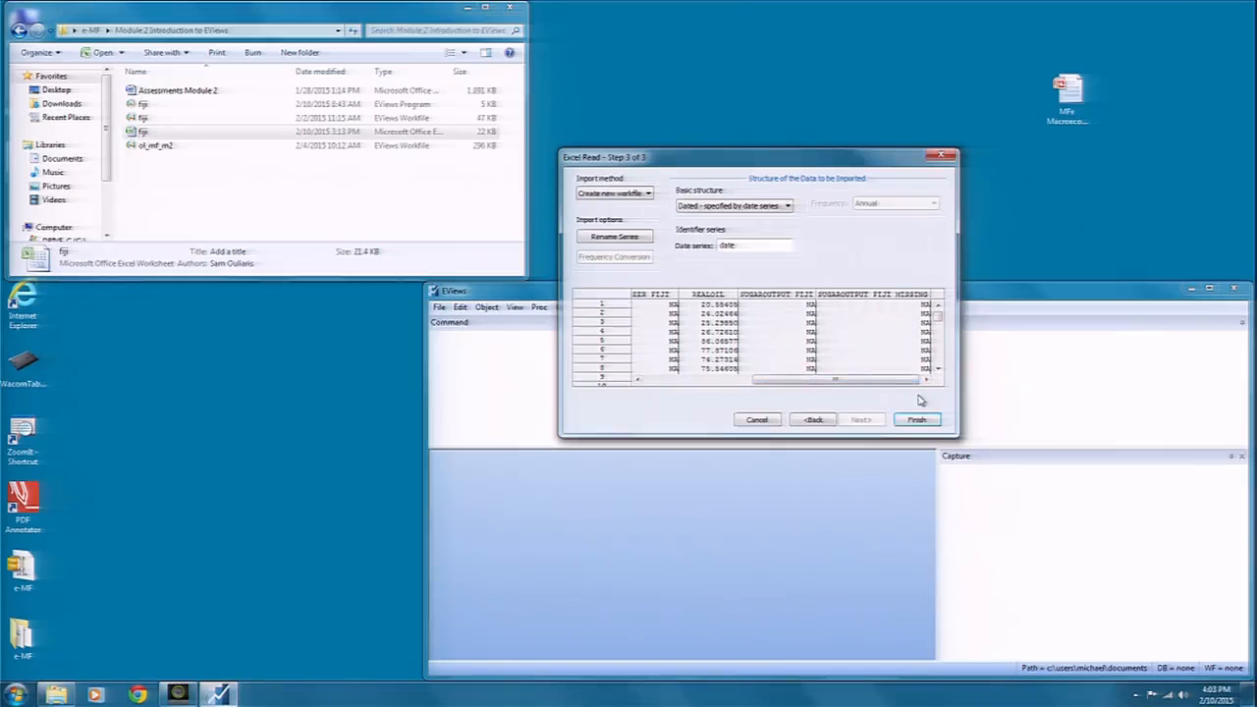
{"action": "left_click_drag", "start_coordinate": [941, 319], "coordinate": [731, 389]}
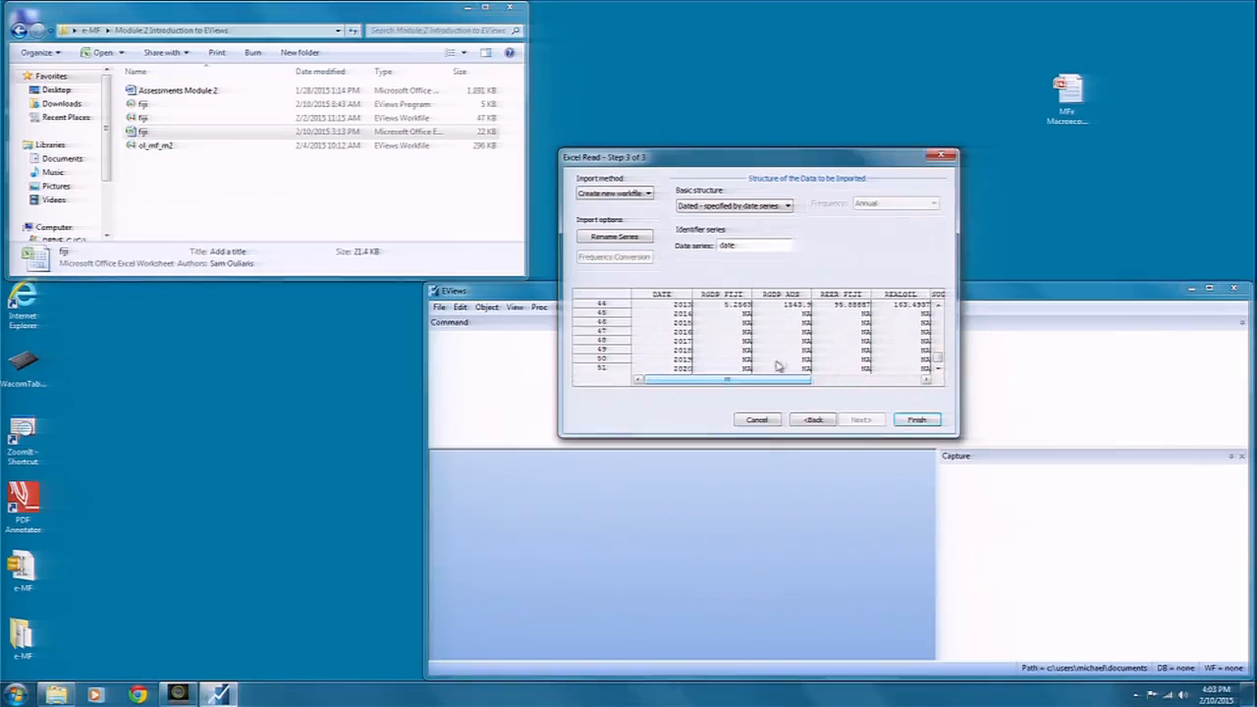
{"action": "left_click_drag", "start_coordinate": [941, 363], "coordinate": [940, 312]}
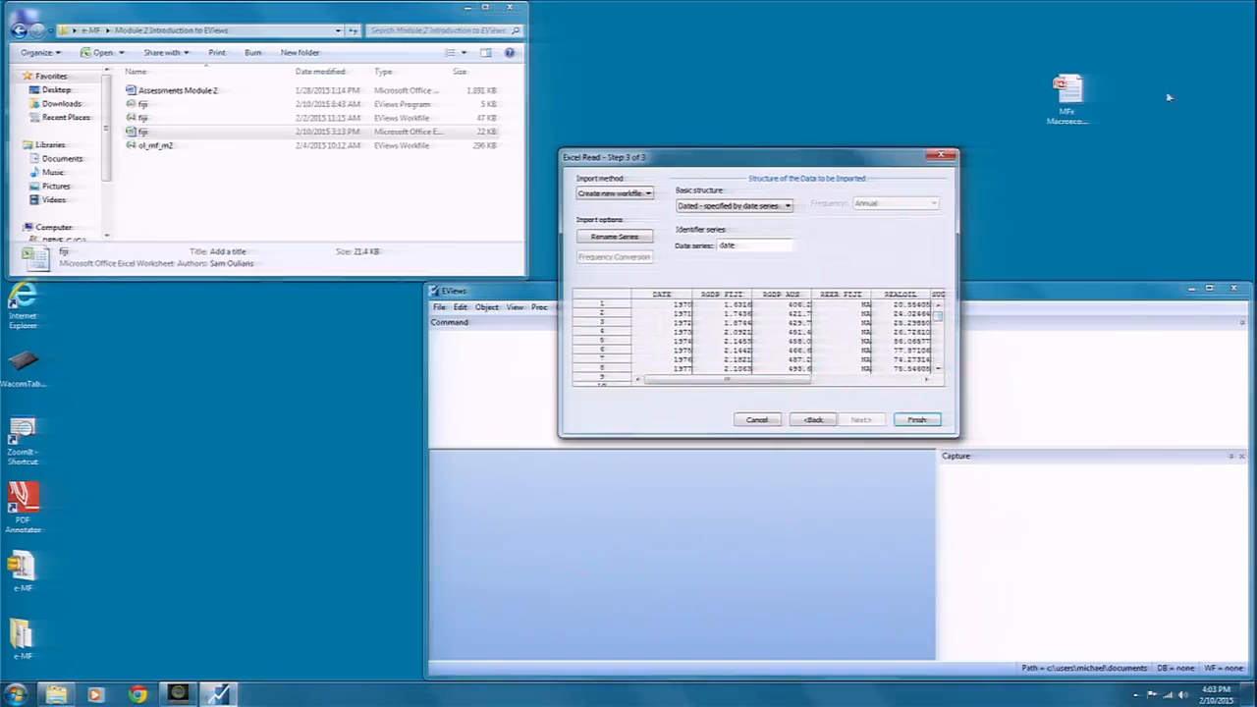
- Finish importing into a new workfile without linking the series to the external source
{"action": "left_click", "coordinate": [916, 420]}
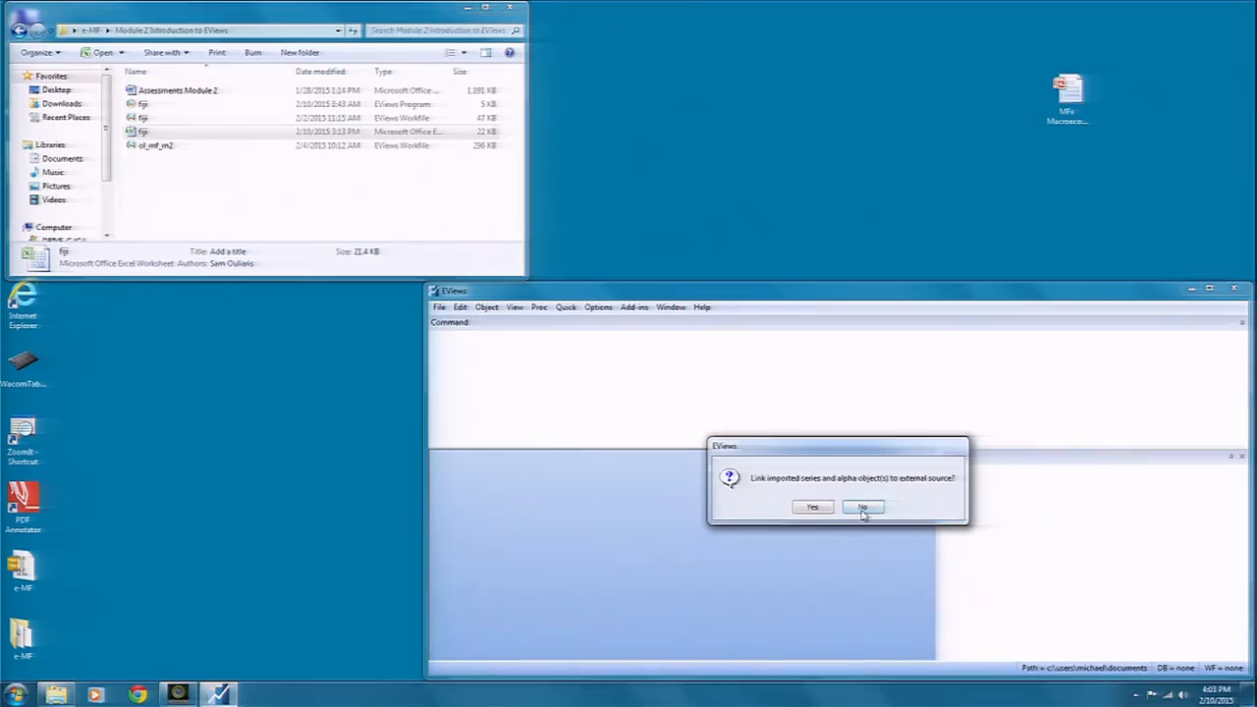
{"action": "left_click", "coordinate": [861, 508]}
{"action": "mouse_move", "coordinate": [662, 470]}
{"action": "left_mouse_down"}
{"action": "mouse_move", "coordinate": [664, 454]}
{"action": "mouse_move", "coordinate": [654, 462]}
{"action": "left_mouse_up"}
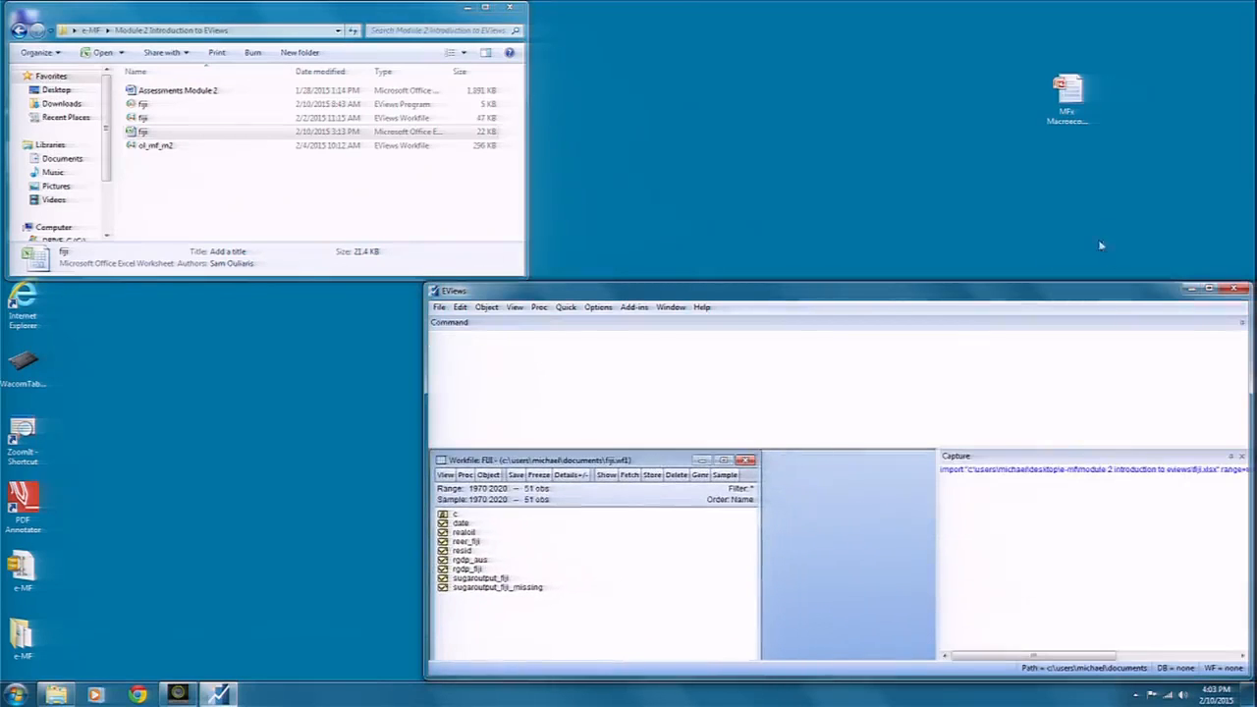
- Maximize the EViews window and widen the Capture area so more of the recorded import command fits
{"action": "left_click", "coordinate": [1209, 287]}
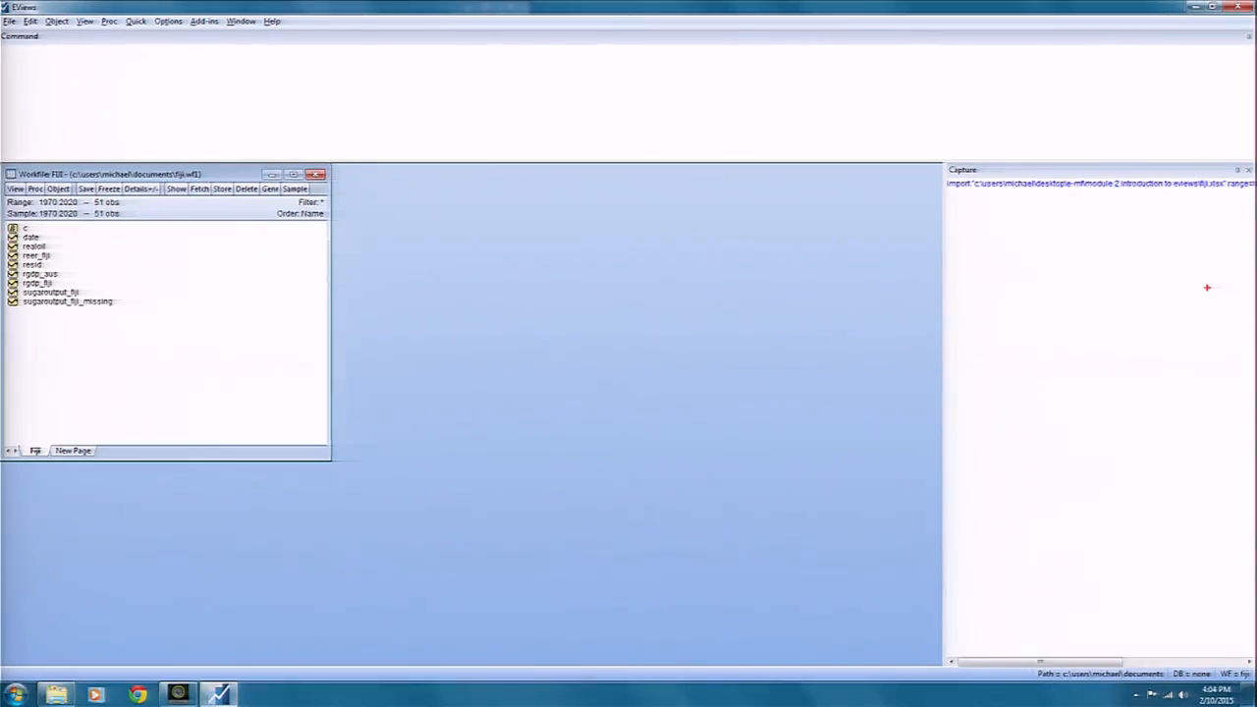
{"action": "left_click_drag", "start_coordinate": [214, 383], "coordinate": [263, 337]}
{"action": "left_click_drag", "start_coordinate": [1031, 350], "coordinate": [1077, 310]}
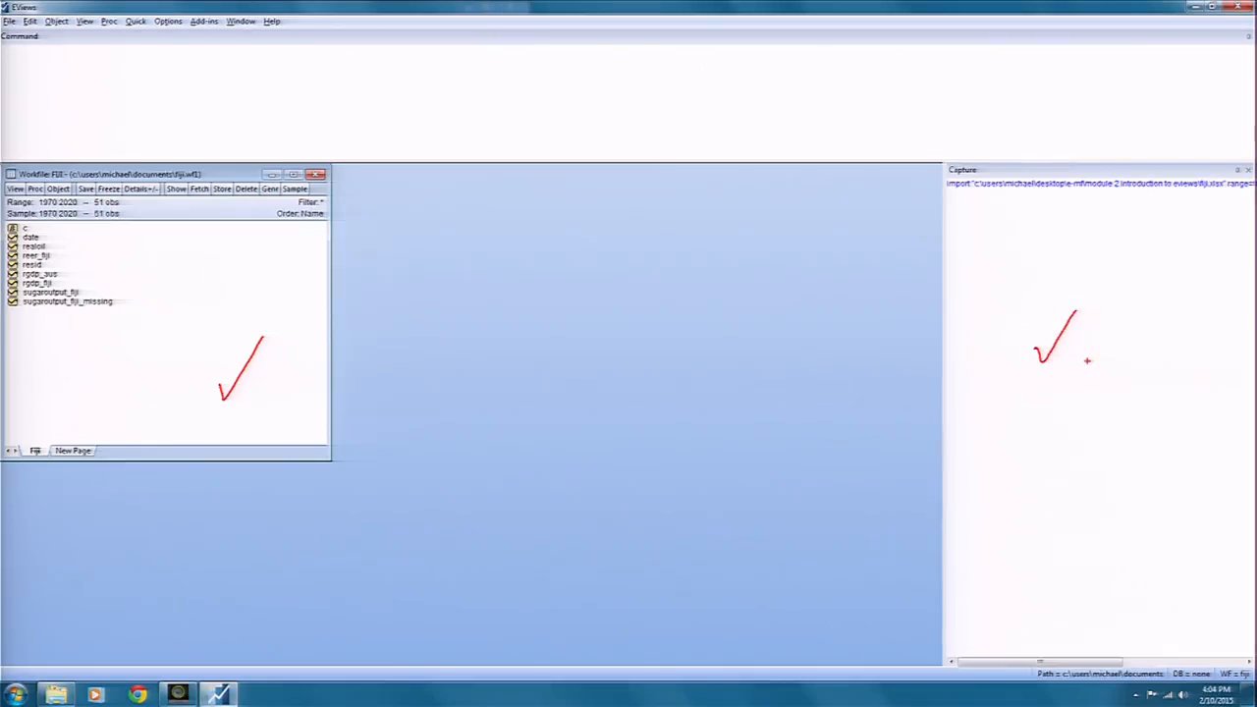
{"action": "mouse_move", "coordinate": [1147, 314]}
{"action": "left_mouse_down"}
{"action": "mouse_move", "coordinate": [1144, 391]}
{"action": "mouse_move", "coordinate": [1185, 389]}
{"action": "left_mouse_up"}
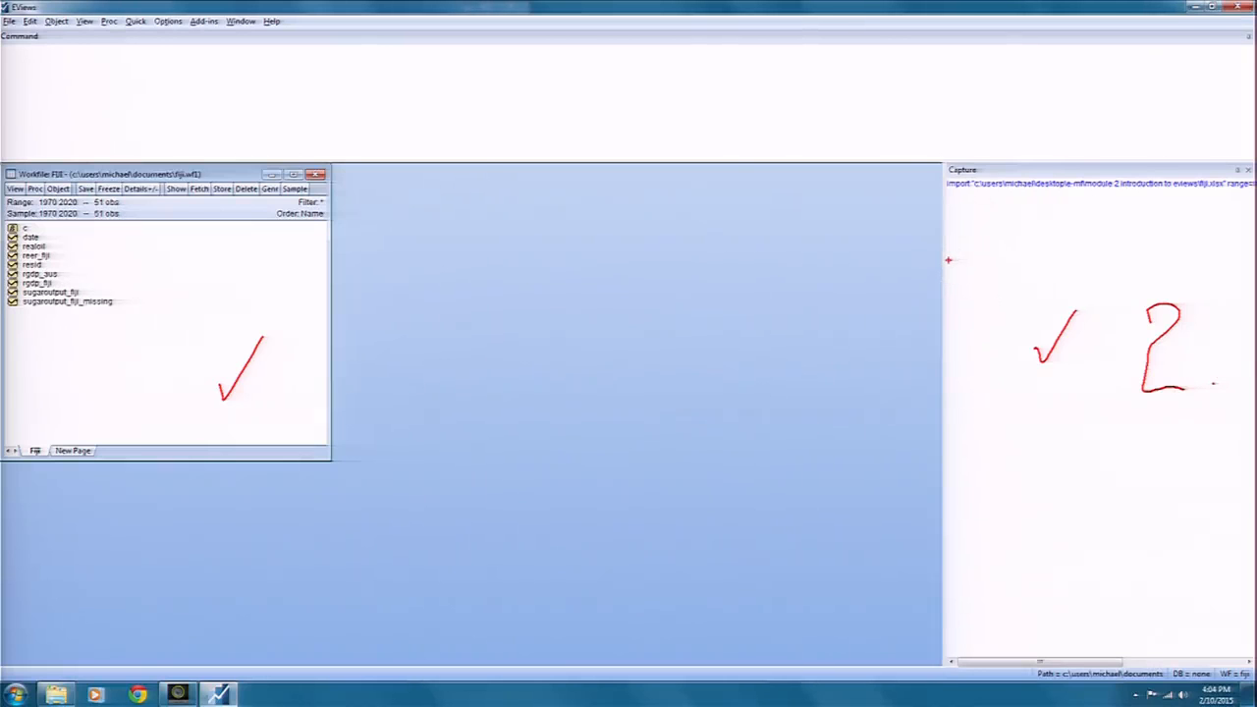
{"action": "key", "text": "Escape"}
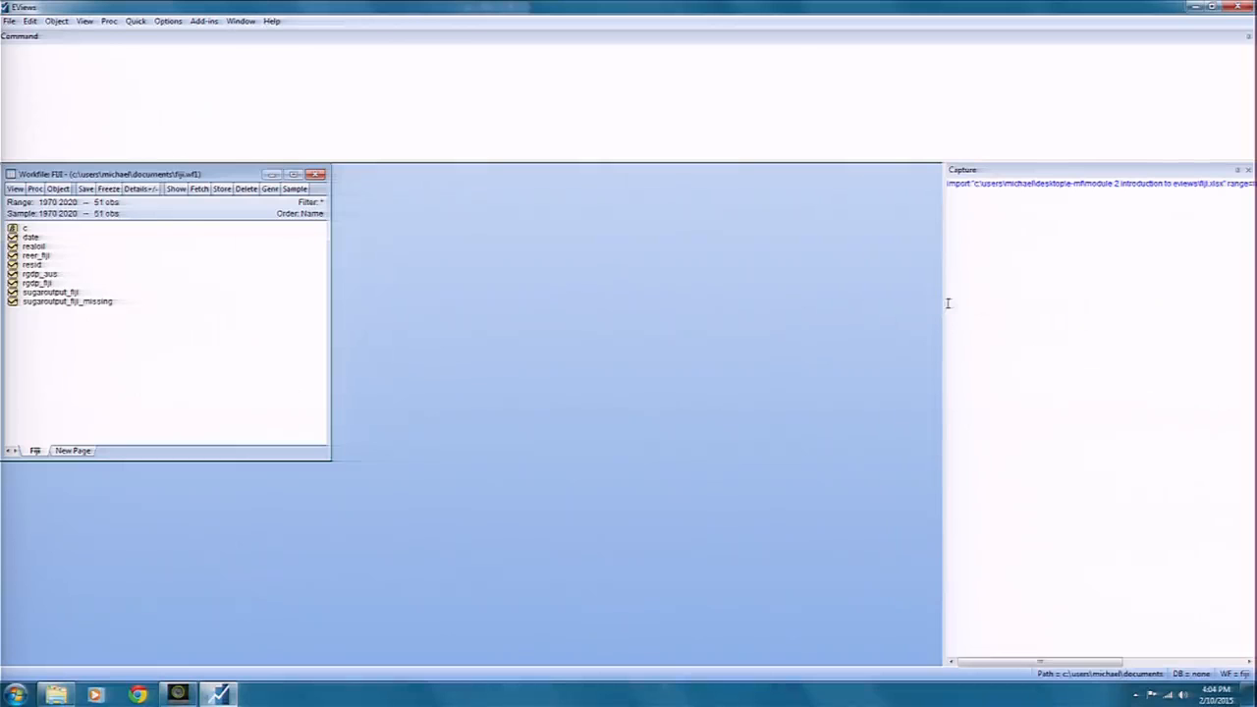
{"action": "left_click_drag", "start_coordinate": [945, 303], "coordinate": [819, 305]}
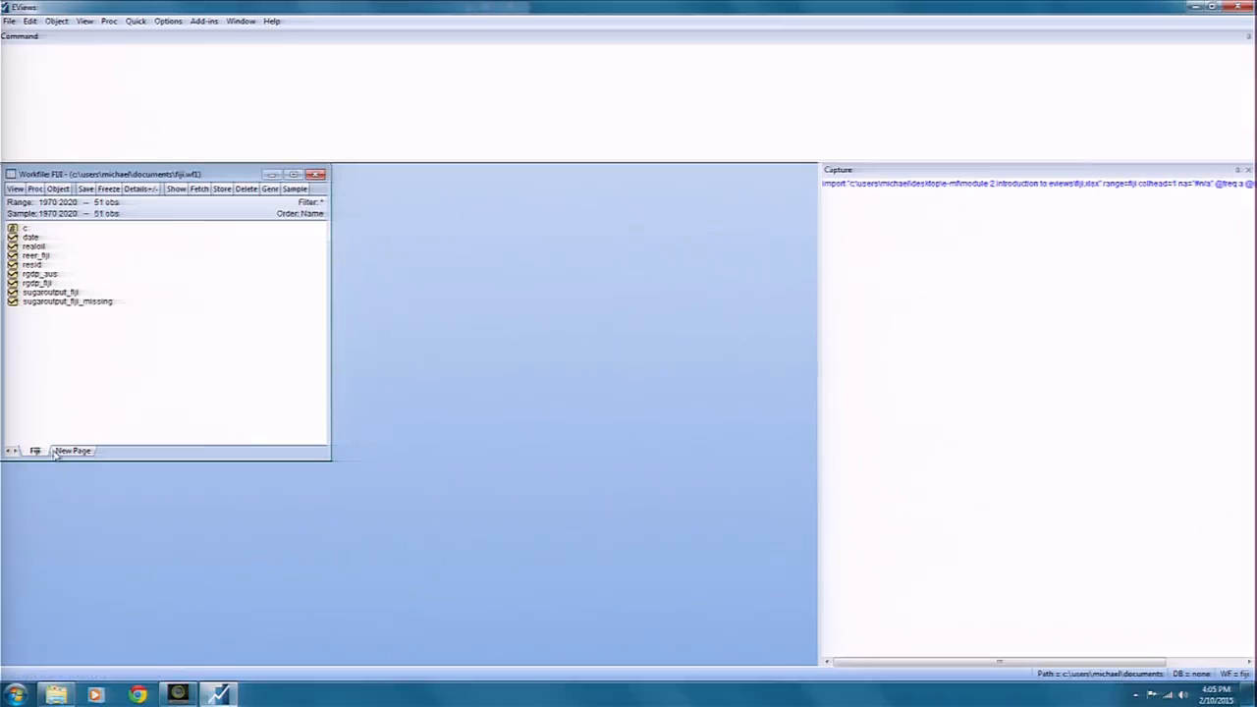
- Select the c, resid and realoil objects in turn in the Fiji workfile
{"action": "left_click", "coordinate": [33, 230]}
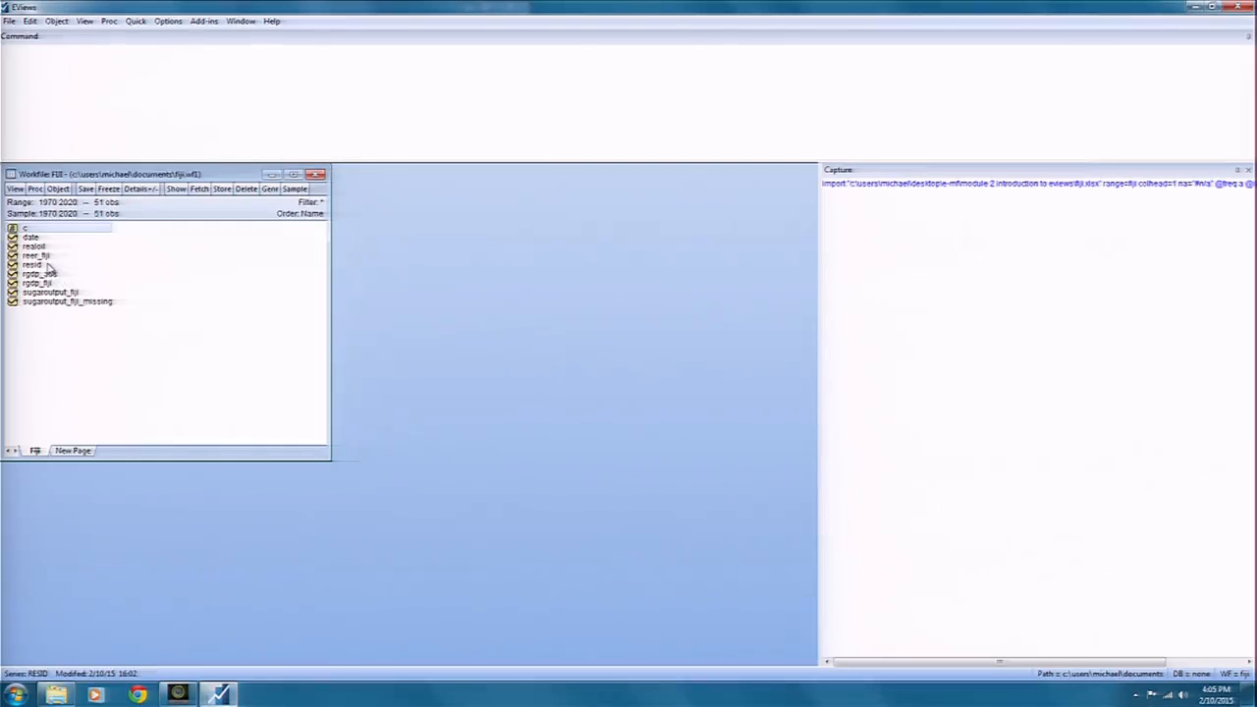
{"action": "left_click", "coordinate": [51, 265]}
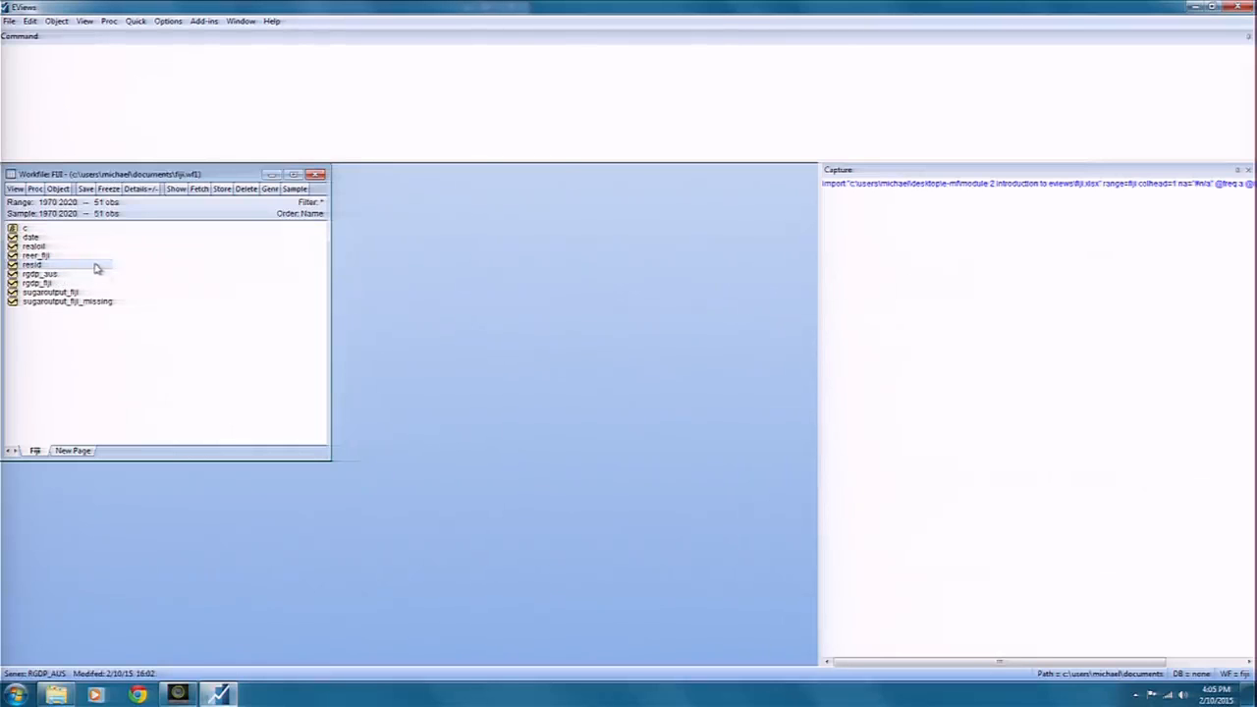
{"action": "left_click", "coordinate": [56, 250]}
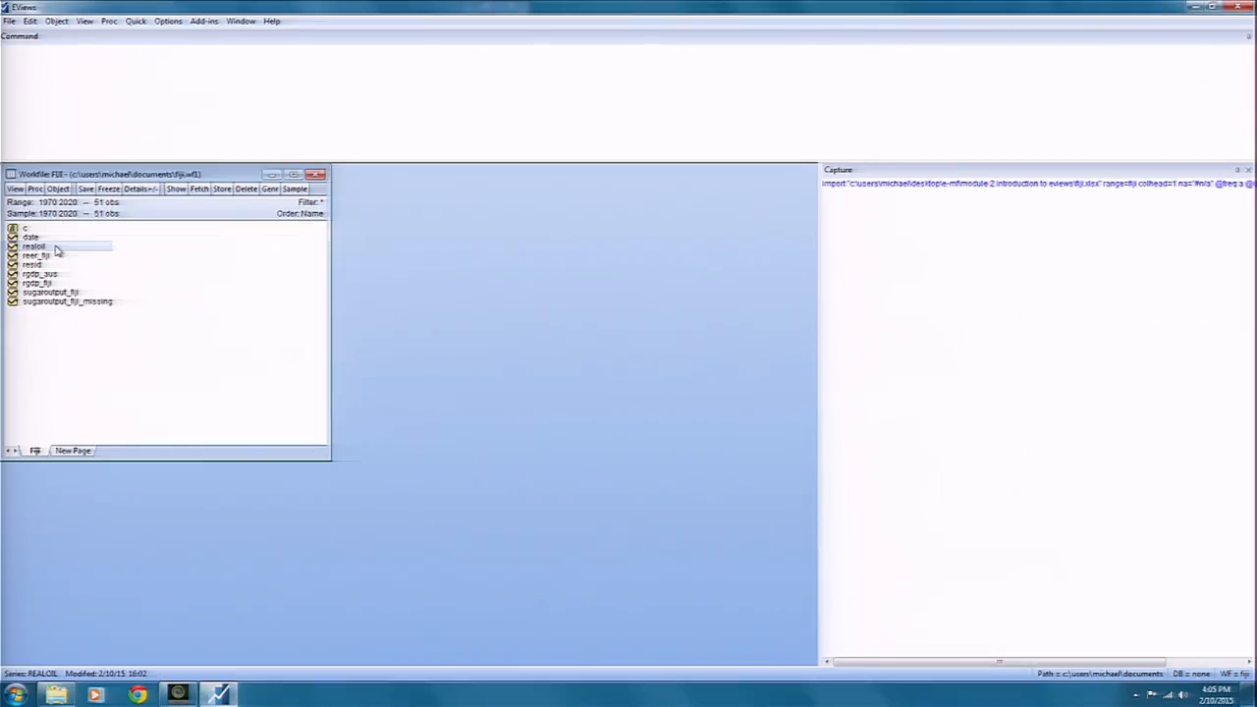
- Open the rgdp_fiji series in a maximized sheet and review its observations from 1970 to 2020
{"action": "double_click", "coordinate": [40, 283]}
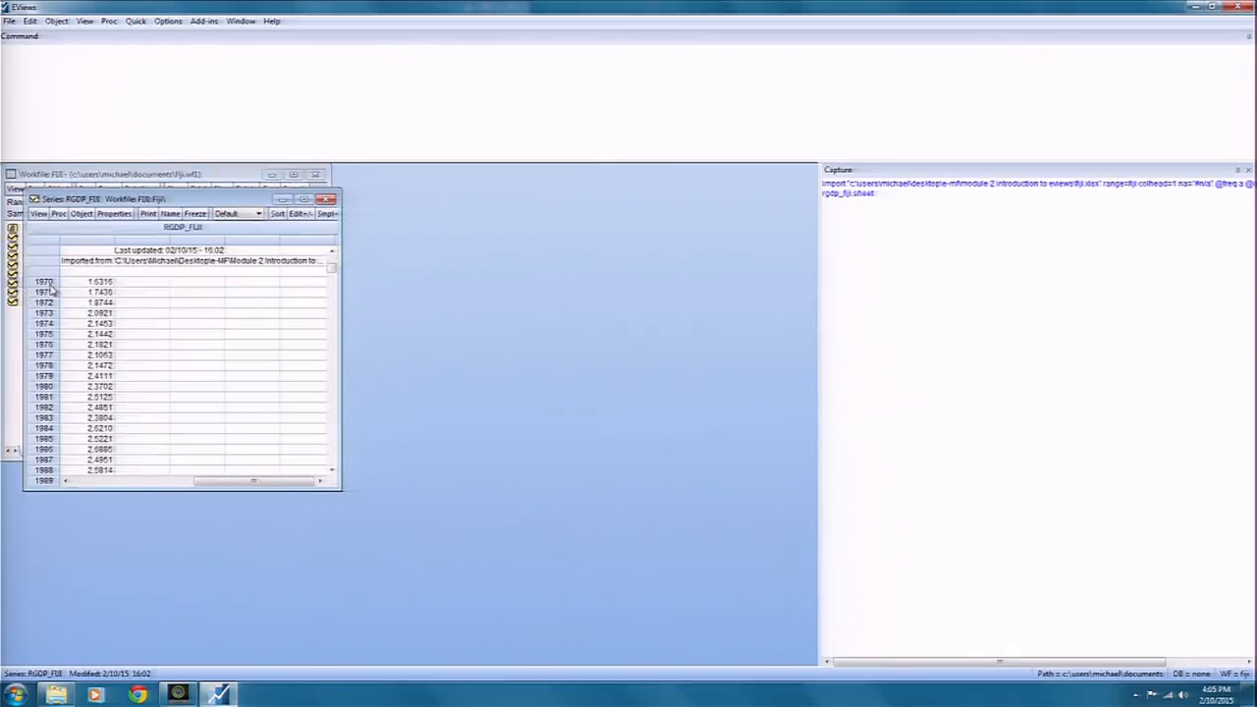
{"action": "left_click", "coordinate": [304, 199]}
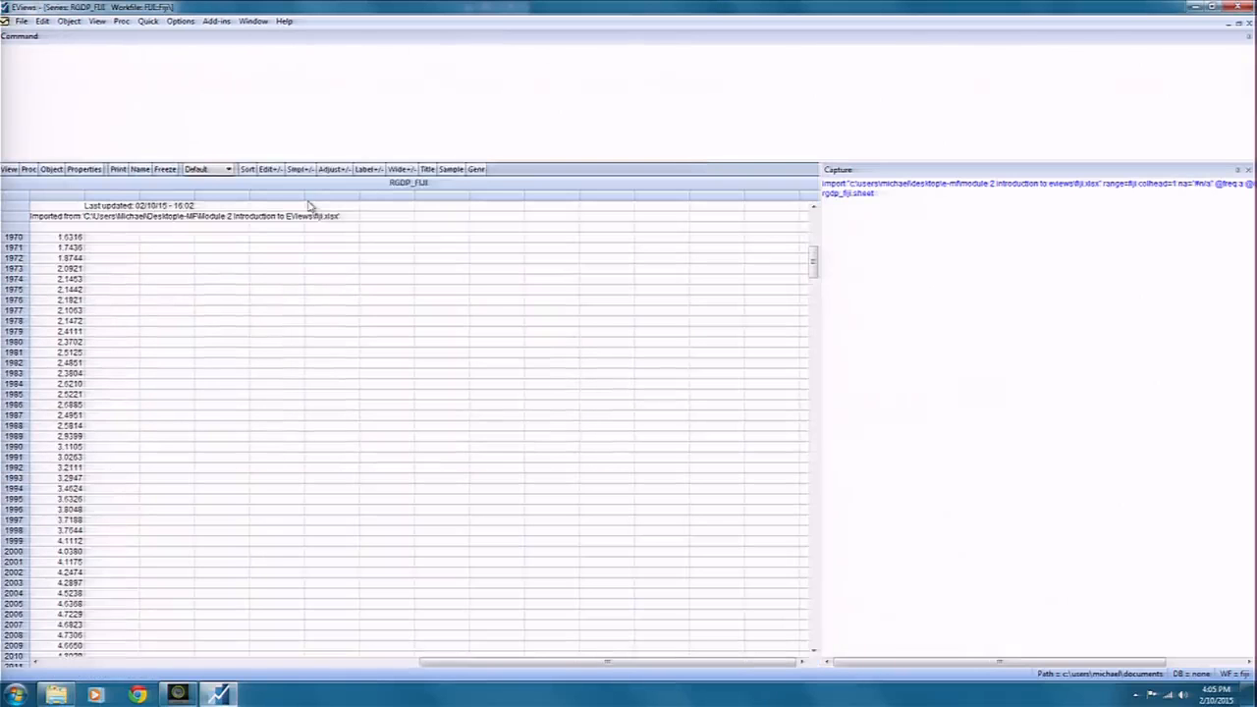
{"action": "scroll", "coordinate": [435, 491], "scroll_direction": "down", "scroll_amount": 2}
{"action": "scroll", "coordinate": [444, 494], "scroll_direction": "up", "scroll_amount": 2}
{"action": "scroll", "coordinate": [443, 494], "scroll_direction": "up", "scroll_amount": 1}
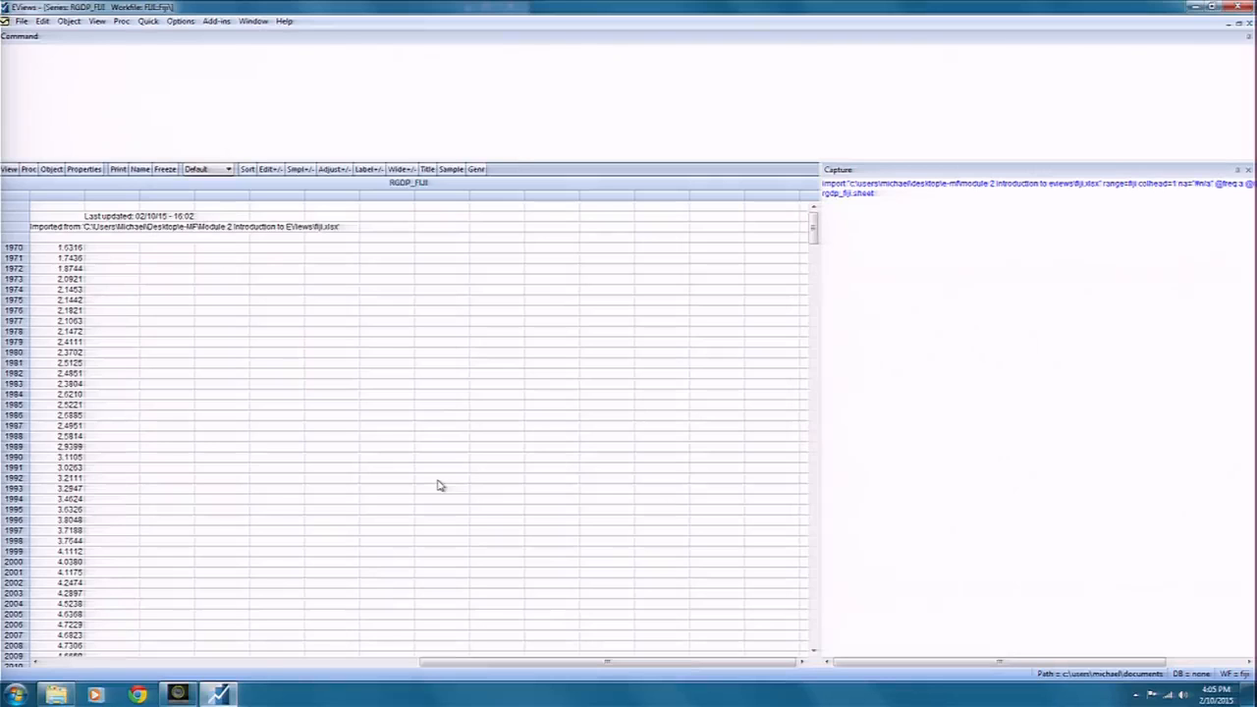
{"action": "scroll", "coordinate": [435, 482], "scroll_direction": "down", "scroll_amount": 4}
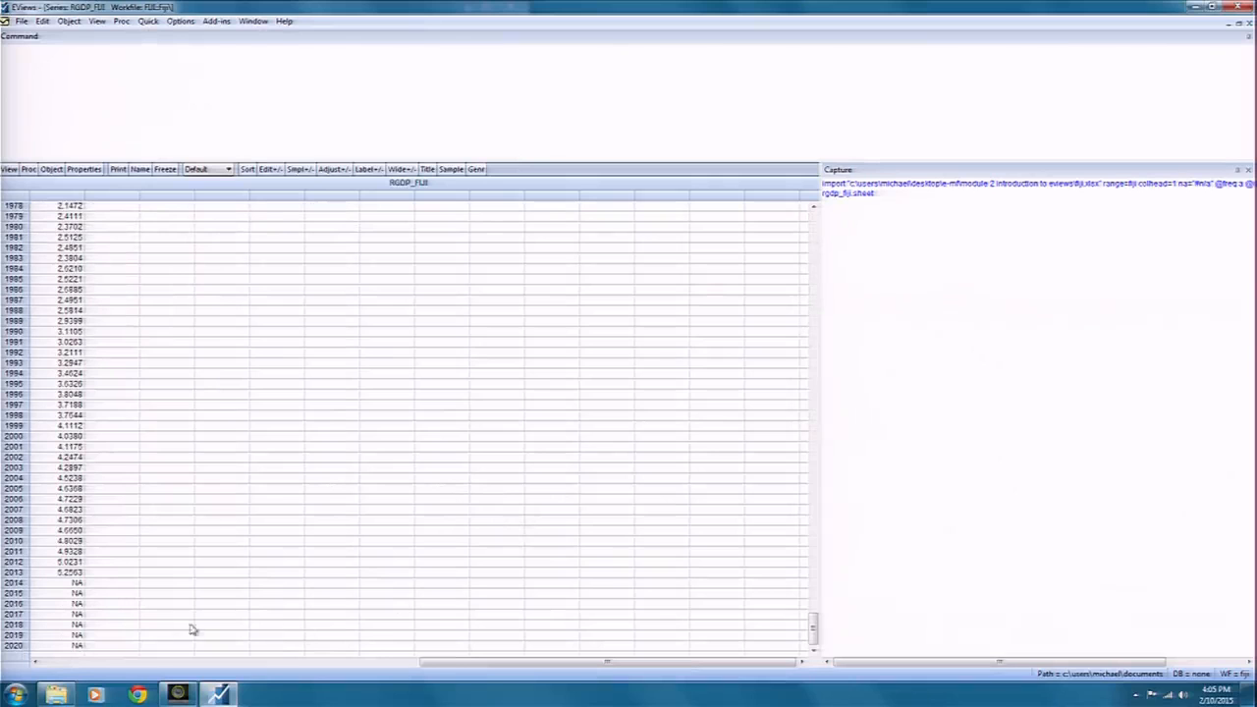
- Restore the EViews window, open the fiji Excel worksheet, and arrange both windows so the RGDP_FIJI values can be compared
{"action": "left_click", "coordinate": [17, 698]}
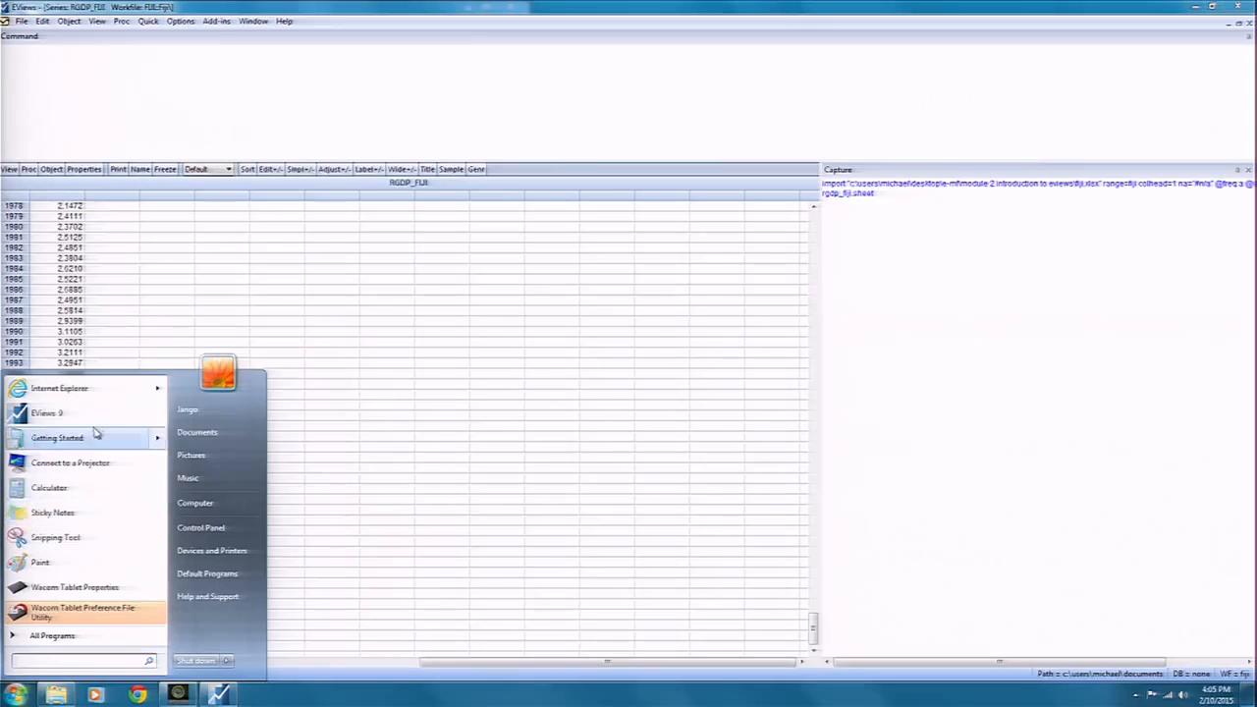
{"action": "left_click", "coordinate": [1213, 7]}
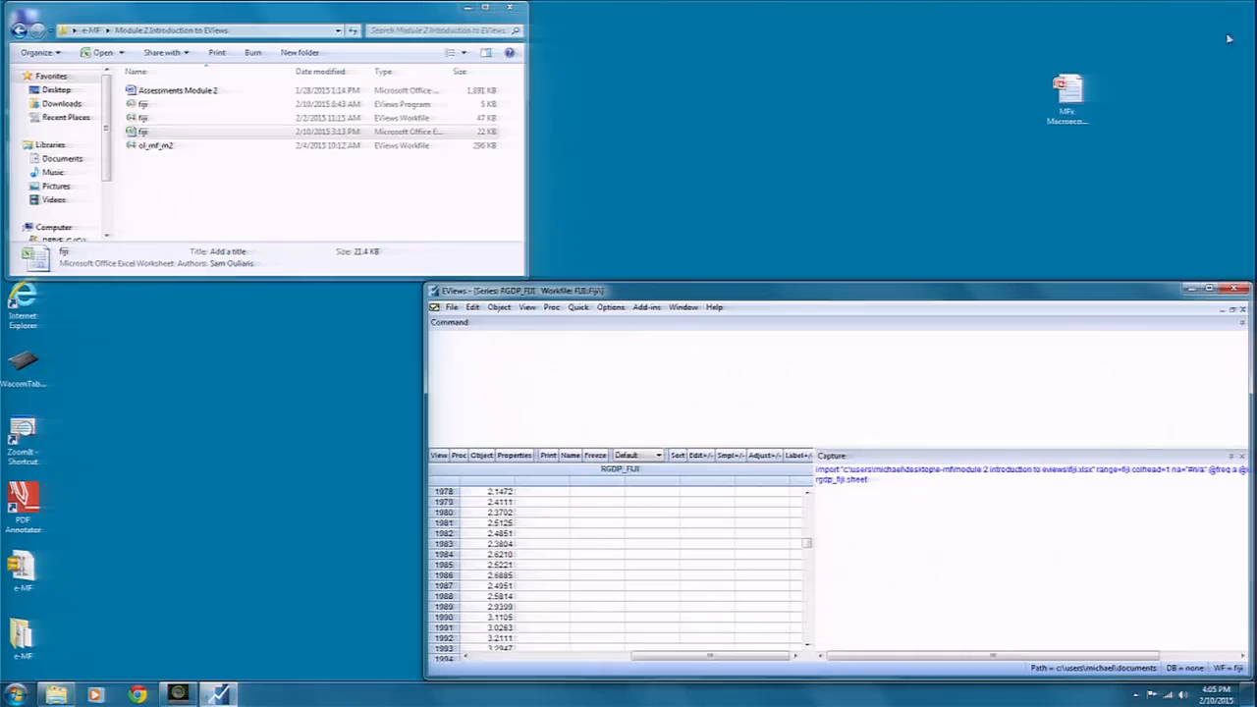
{"action": "double_click", "coordinate": [145, 132]}
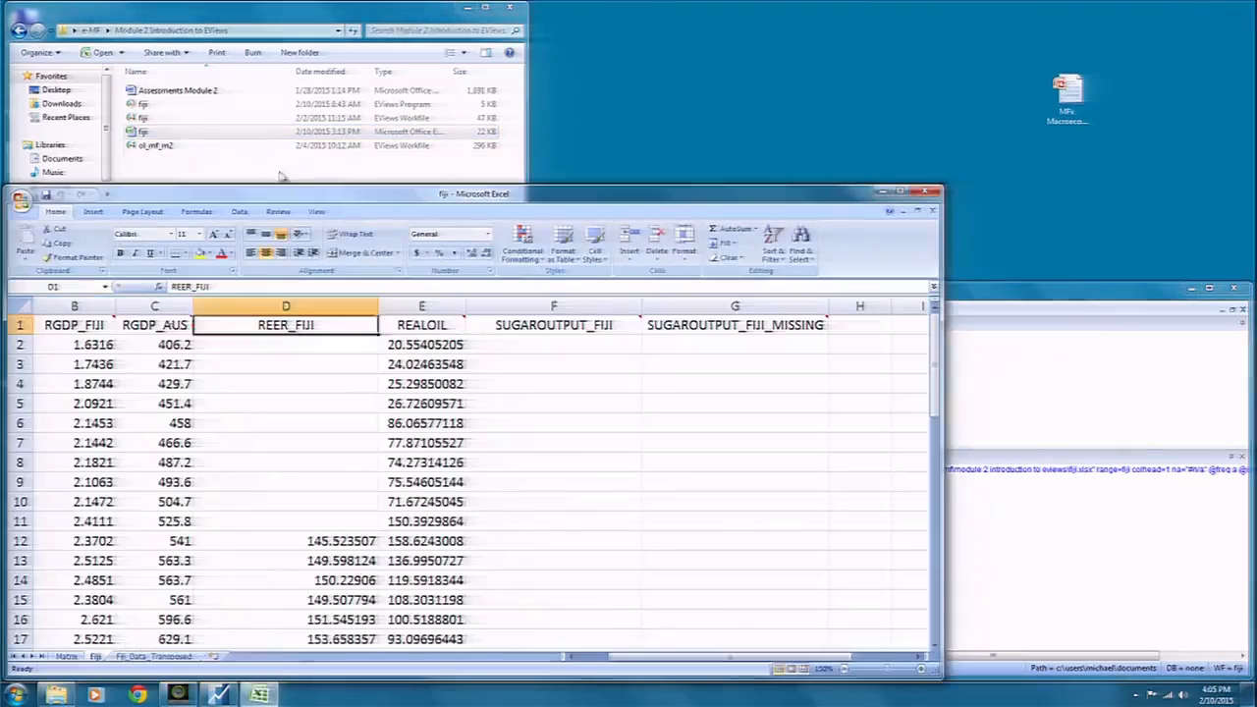
{"action": "left_click_drag", "start_coordinate": [403, 194], "coordinate": [1042, 320]}
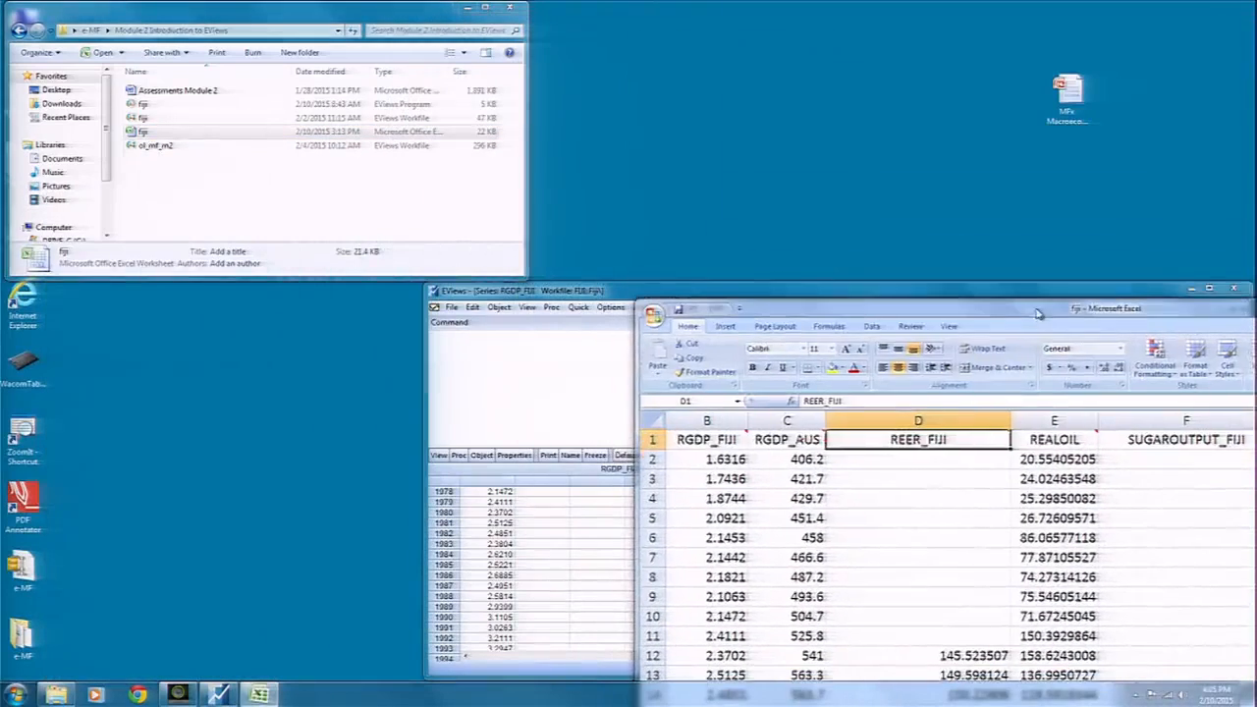
{"action": "left_click", "coordinate": [556, 553]}
{"action": "scroll", "coordinate": [596, 546], "scroll_direction": "up", "scroll_amount": 3}
{"action": "left_click_drag", "start_coordinate": [879, 293], "coordinate": [457, 14]}
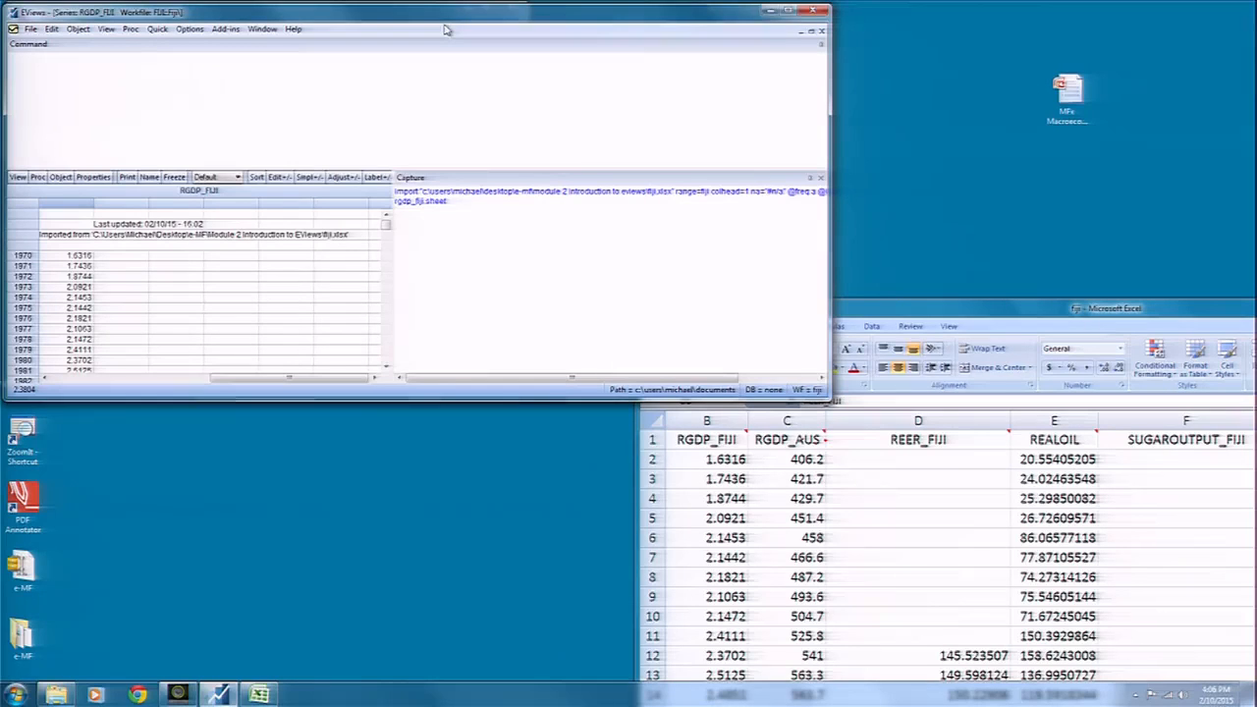
- Compare the final RGDP_FIJI observations in the series sheet with column B and the dates of the Excel worksheet
{"action": "left_click_drag", "start_coordinate": [386, 225], "coordinate": [387, 351]}
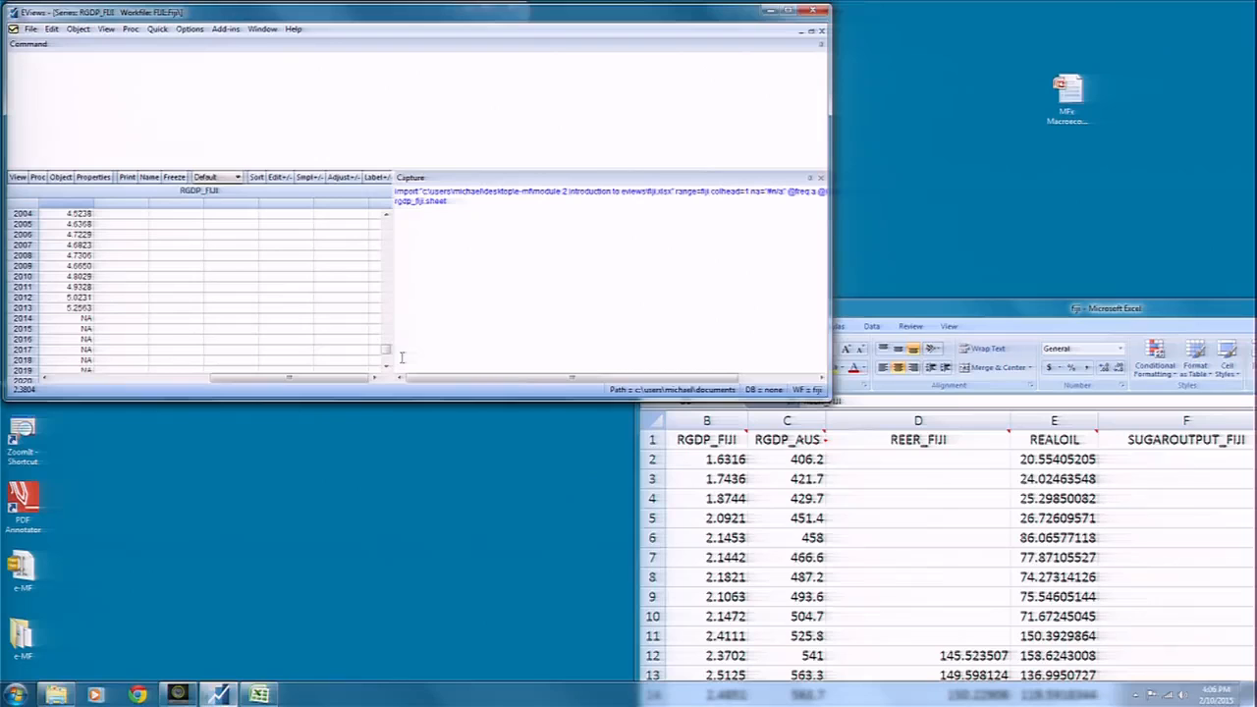
{"action": "left_click", "coordinate": [919, 397]}
{"action": "scroll", "coordinate": [1144, 520], "scroll_direction": "down", "scroll_amount": 10}
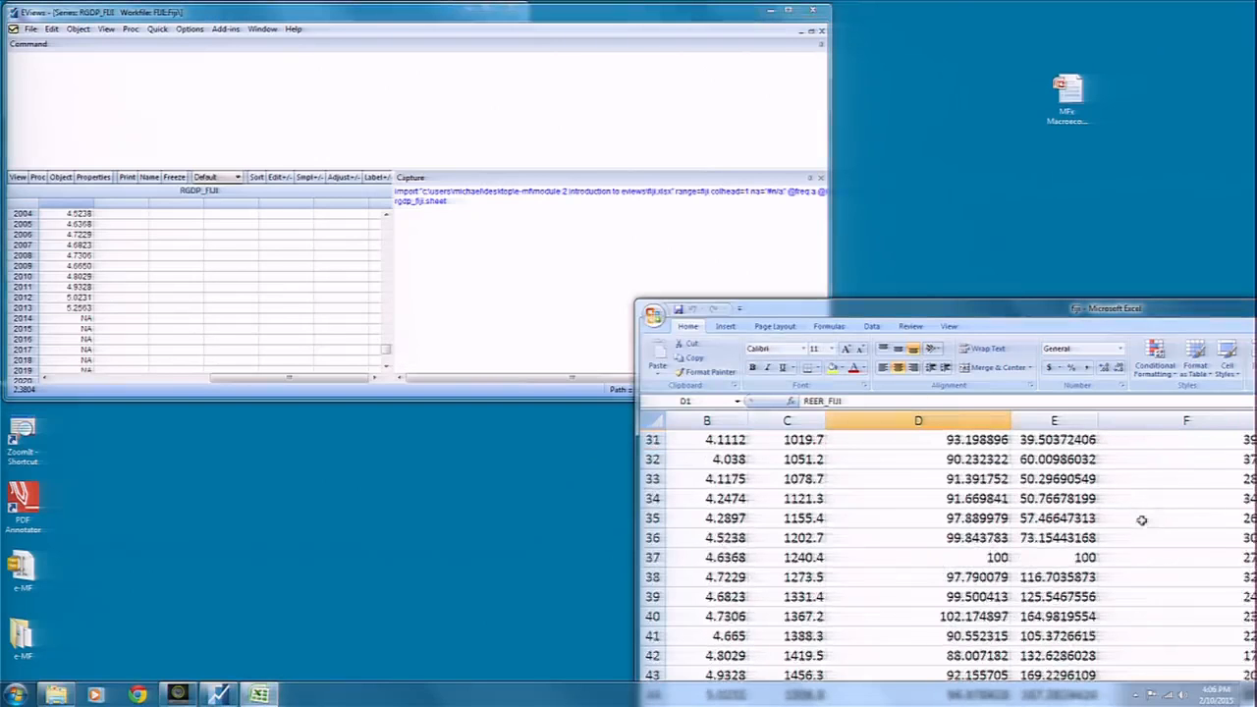
{"action": "scroll", "coordinate": [1142, 519], "scroll_direction": "down", "scroll_amount": 3}
{"action": "left_click", "coordinate": [707, 537]}
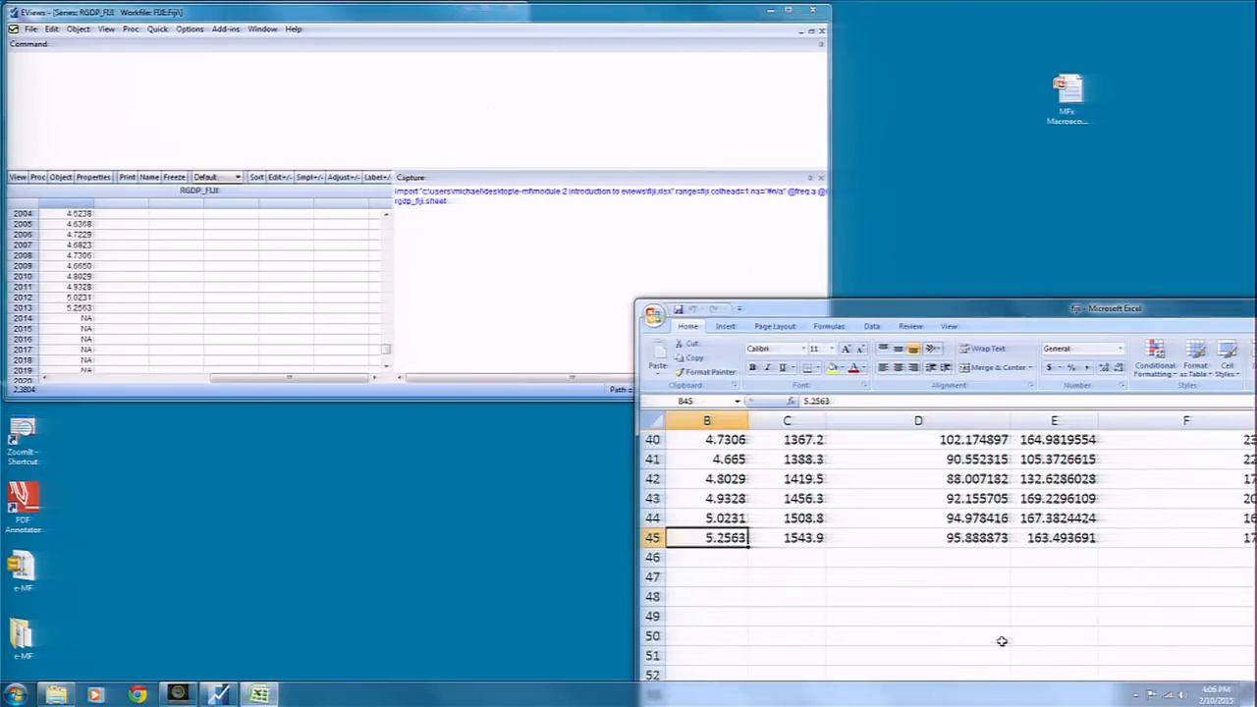
{"action": "left_click_drag", "start_coordinate": [948, 314], "coordinate": [899, 182]}
- Show the Fiji_Data_Transposed sheet of the workbook with its window moved fully into view
{"action": "left_click", "coordinate": [1172, 643]}
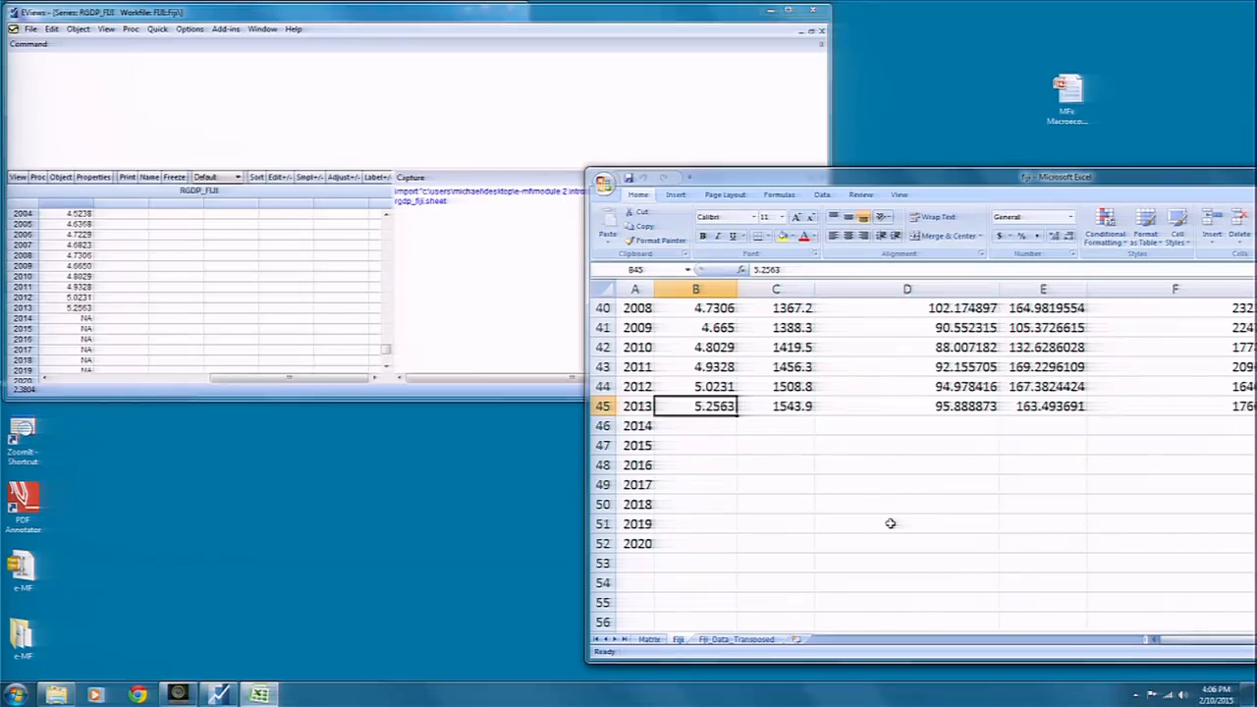
{"action": "left_click_drag", "start_coordinate": [1114, 182], "coordinate": [737, 186]}
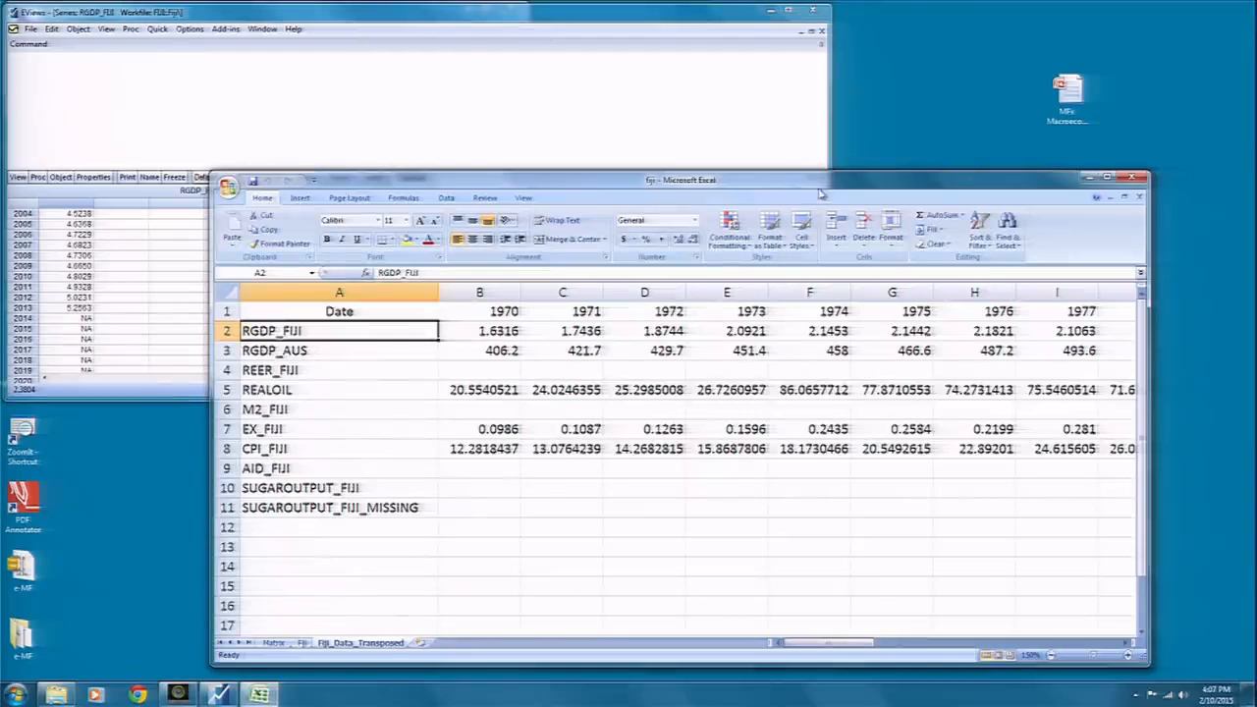
- Shift the Excel window aside, switch to EViews, and narrow the Capture pane to give the series sheet more width
{"action": "left_click_drag", "start_coordinate": [825, 188], "coordinate": [916, 201]}
{"action": "left_click", "coordinate": [253, 95]}
{"action": "left_click", "coordinate": [522, 237]}
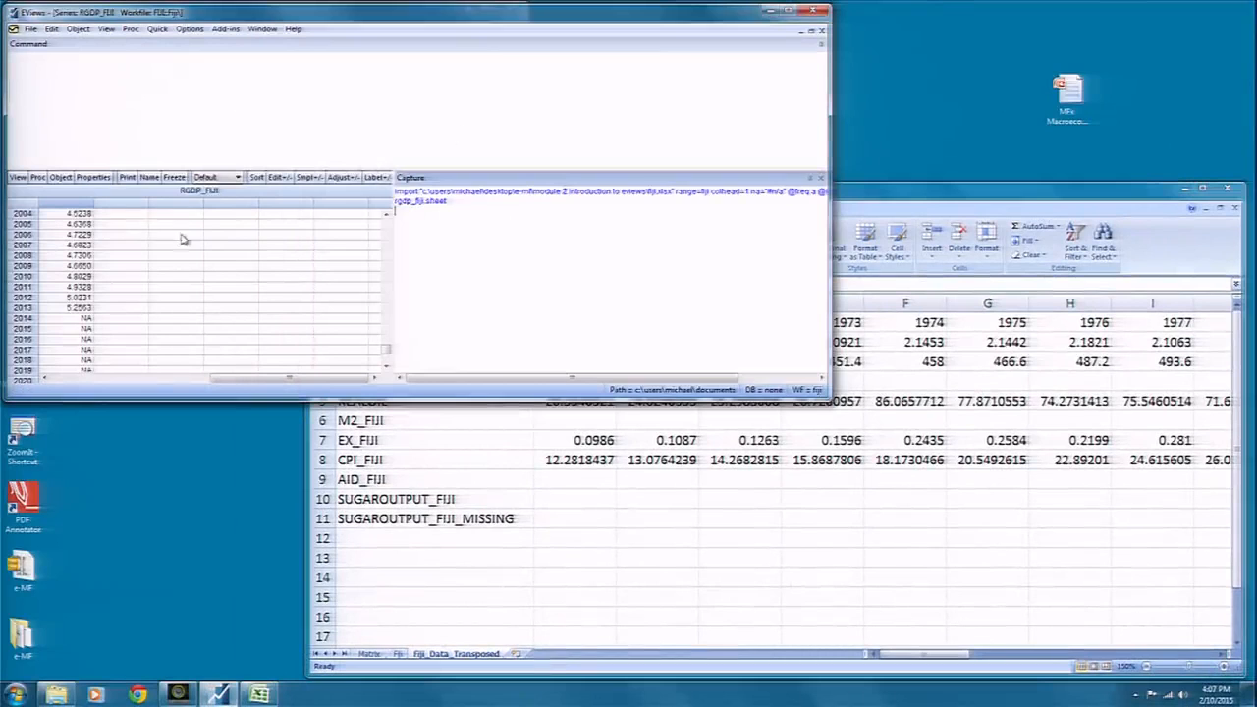
{"action": "left_click", "coordinate": [275, 125]}
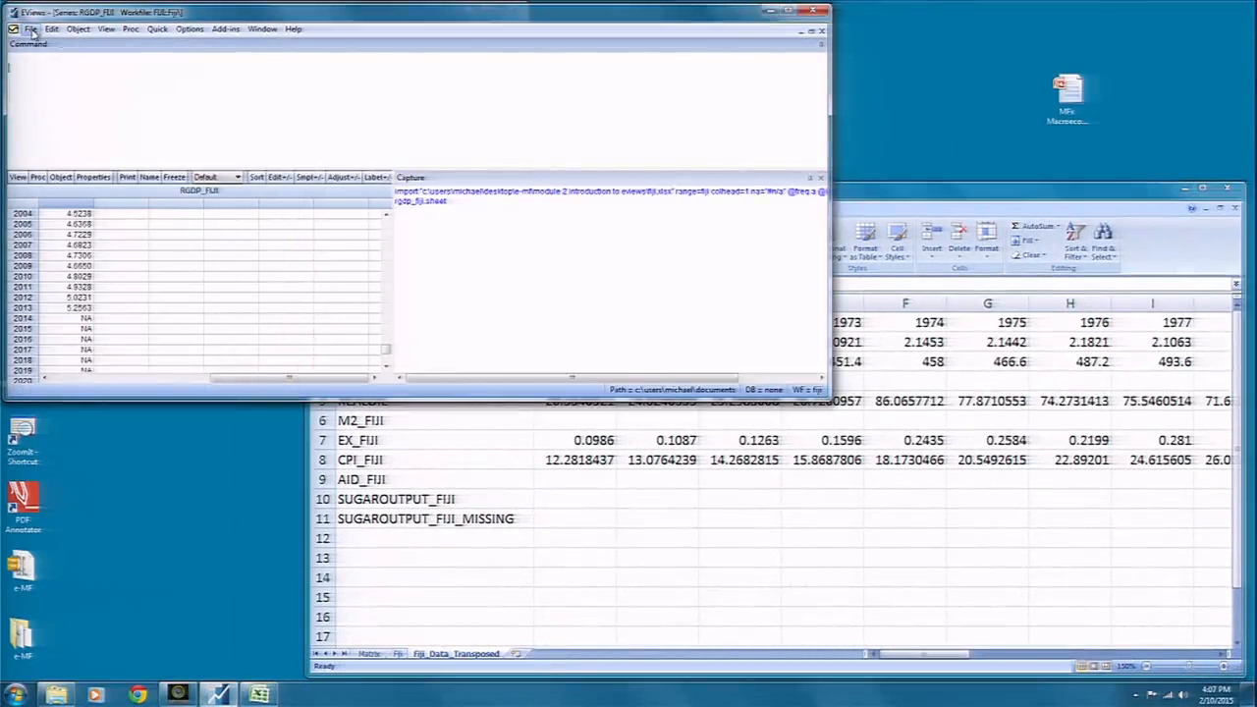
{"action": "left_click", "coordinate": [291, 241]}
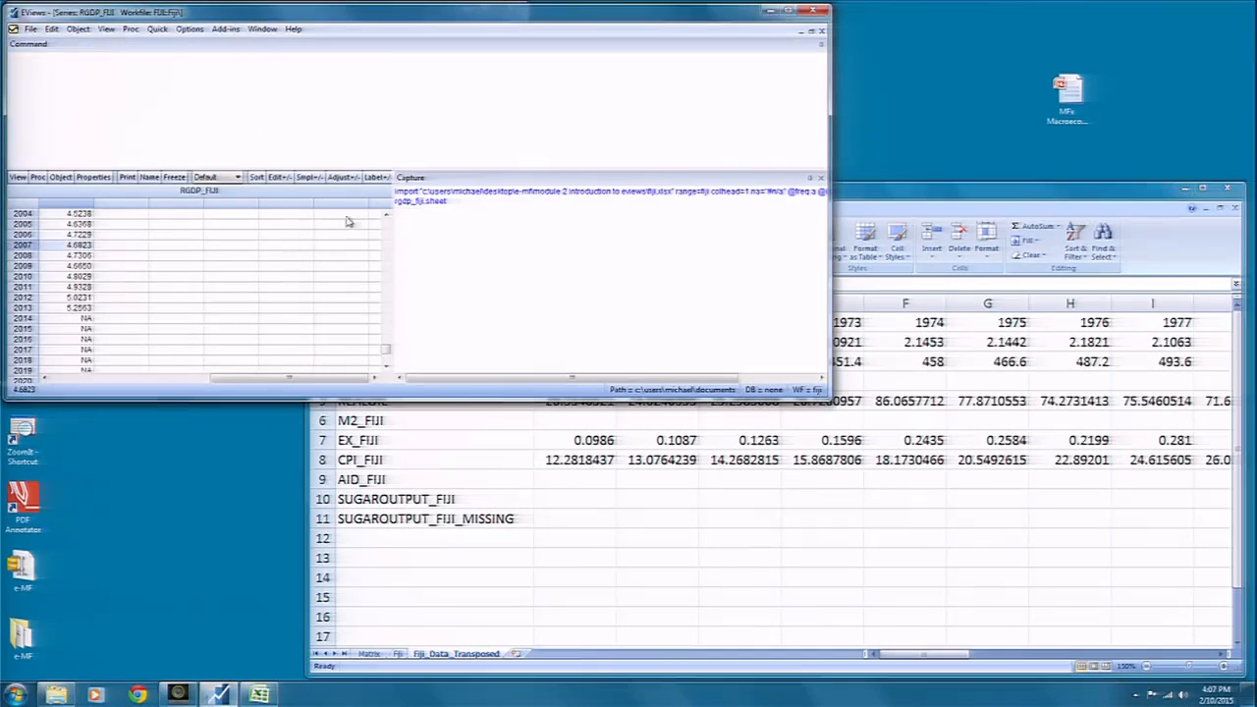
{"action": "left_click_drag", "start_coordinate": [393, 251], "coordinate": [554, 251]}
{"action": "left_click", "coordinate": [441, 235]}
- Close all open object windows so that only the FIJI workfile remains
{"action": "left_click", "coordinate": [263, 28]}
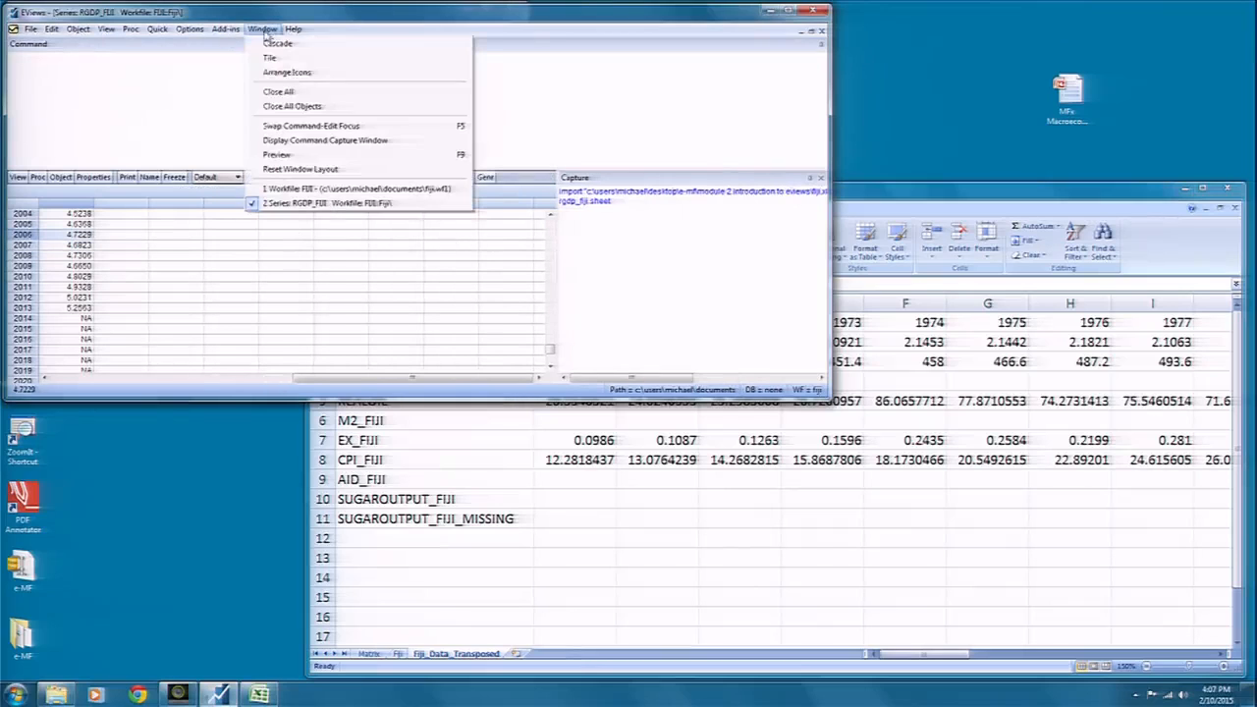
{"action": "left_click", "coordinate": [197, 101]}
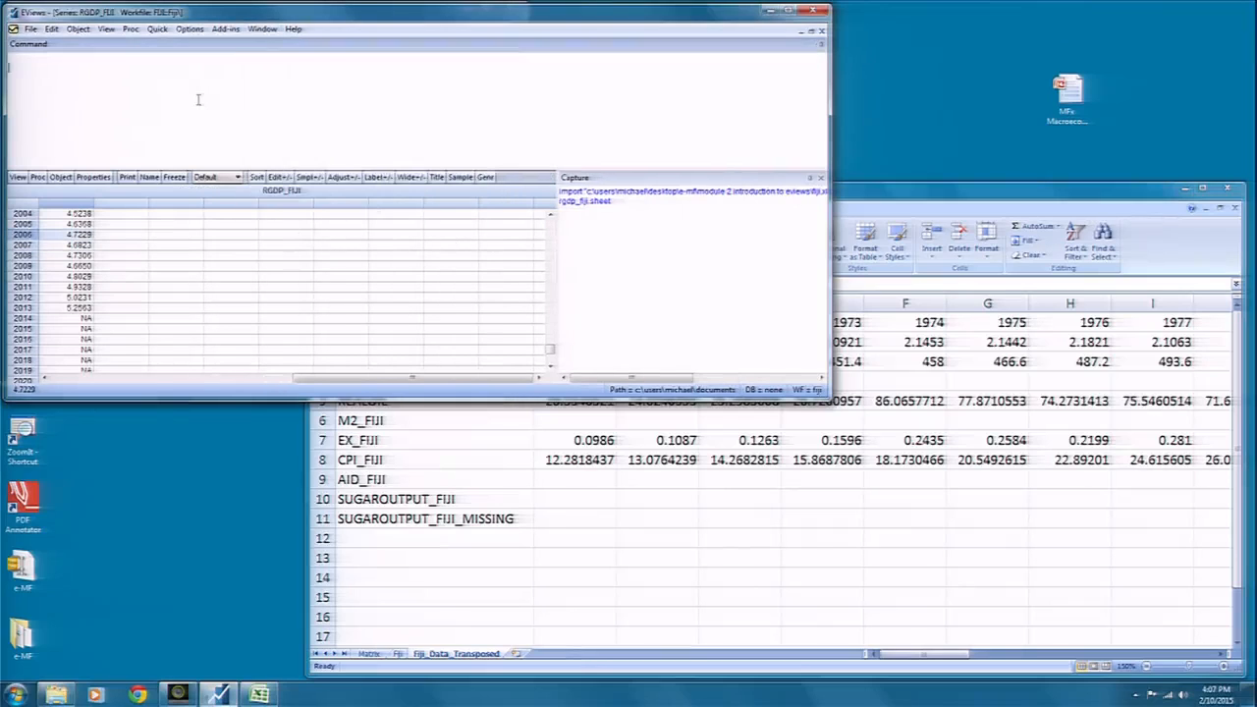
{"action": "left_click", "coordinate": [263, 28]}
{"action": "left_click", "coordinate": [292, 107]}
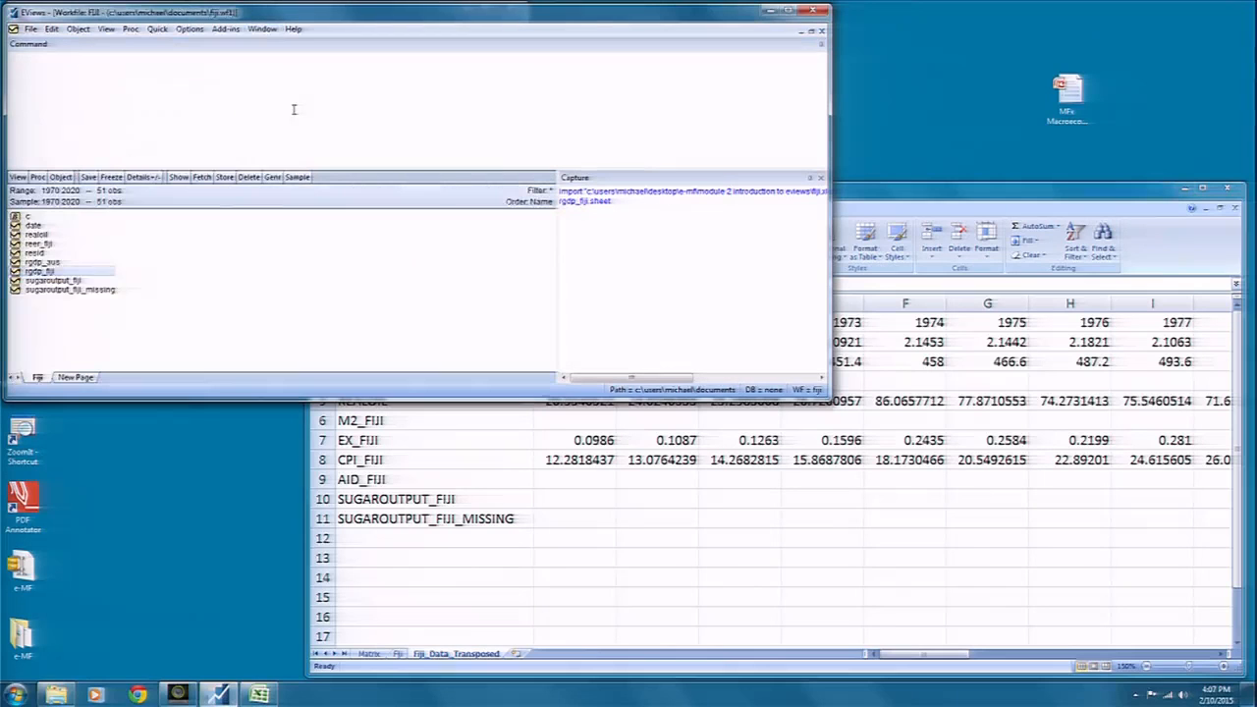
- Close the FIJI workfile without saving its changes and clear the recorded commands in the Capture pane
{"action": "left_click", "coordinate": [334, 254]}
{"action": "left_click", "coordinate": [260, 29]}
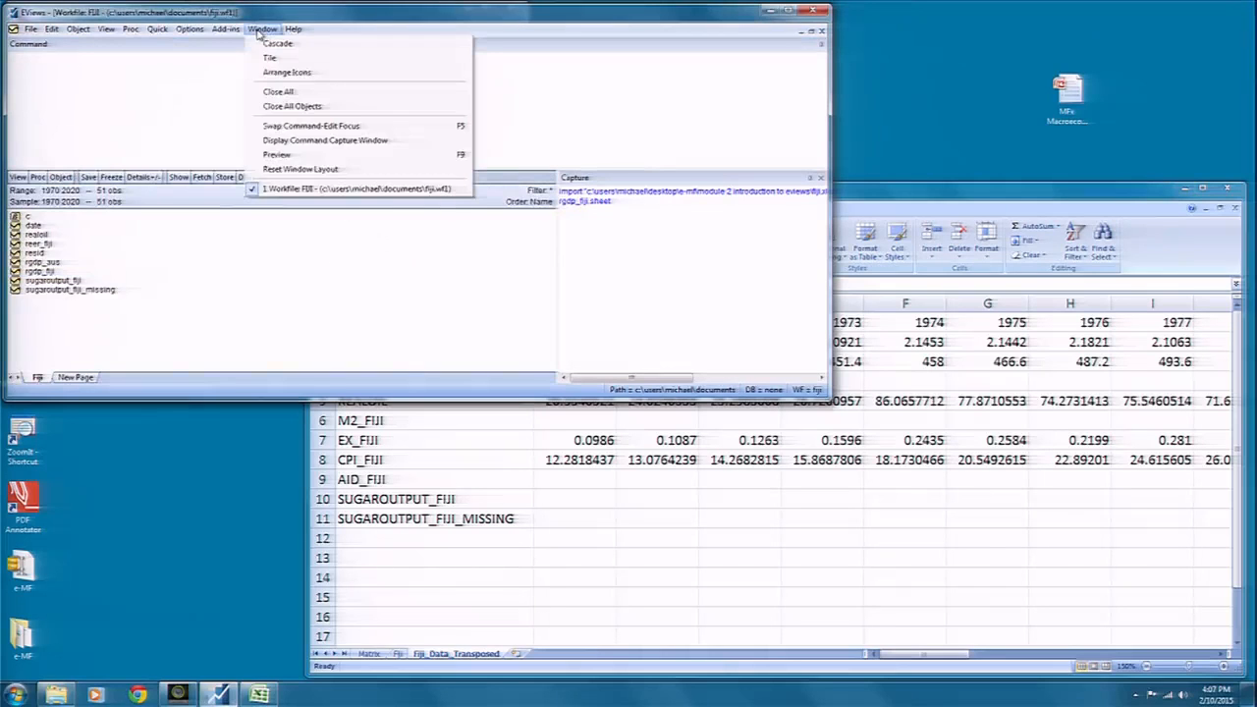
{"action": "left_click", "coordinate": [280, 92]}
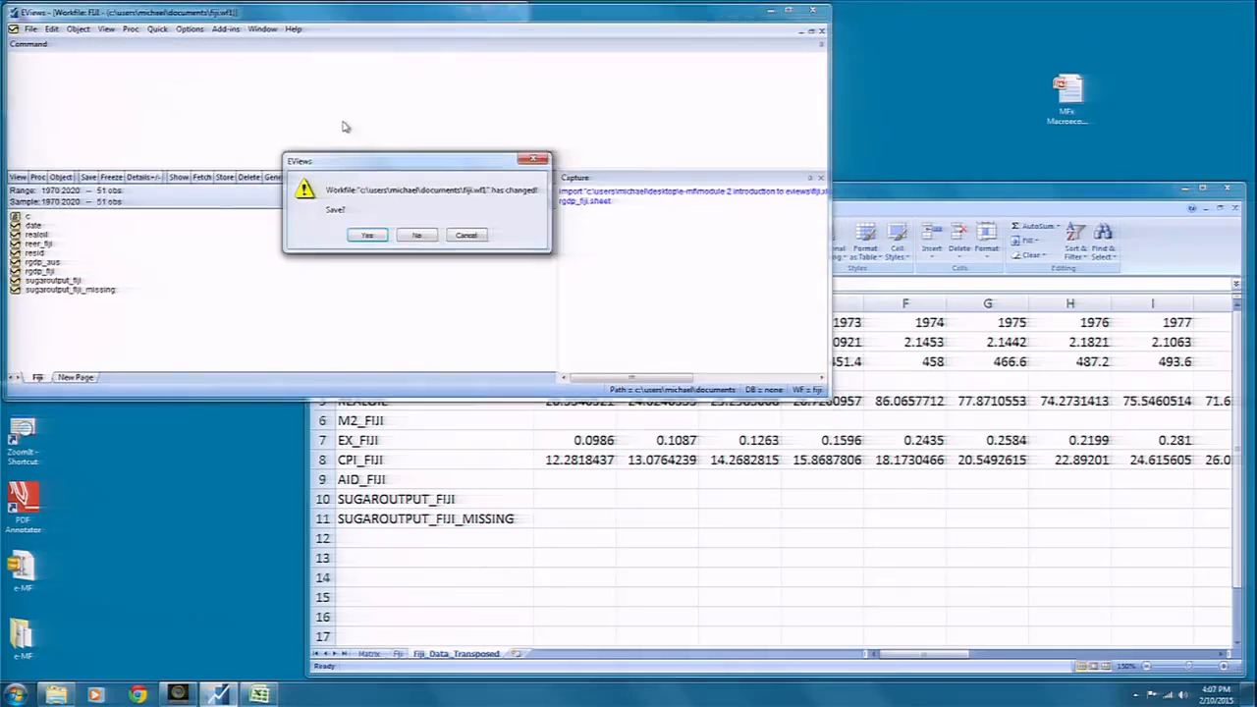
{"action": "left_click", "coordinate": [414, 237]}
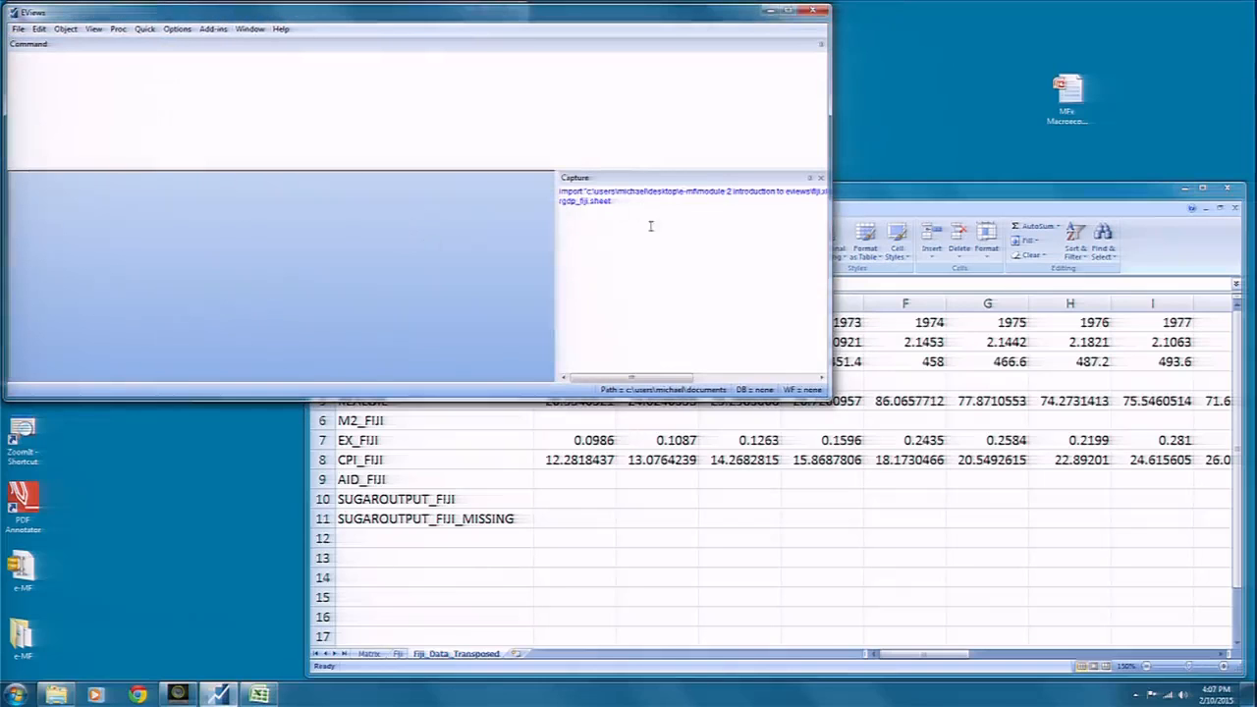
{"action": "right_click", "coordinate": [652, 225]}
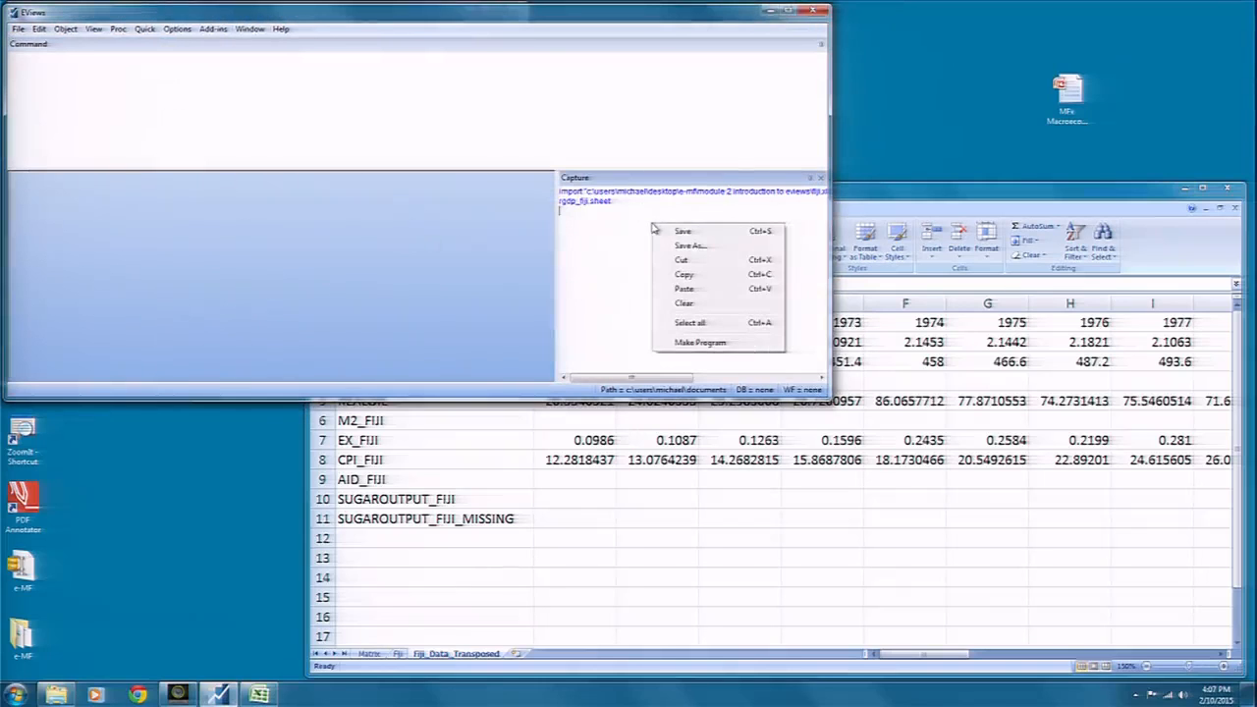
{"action": "left_click", "coordinate": [709, 303]}
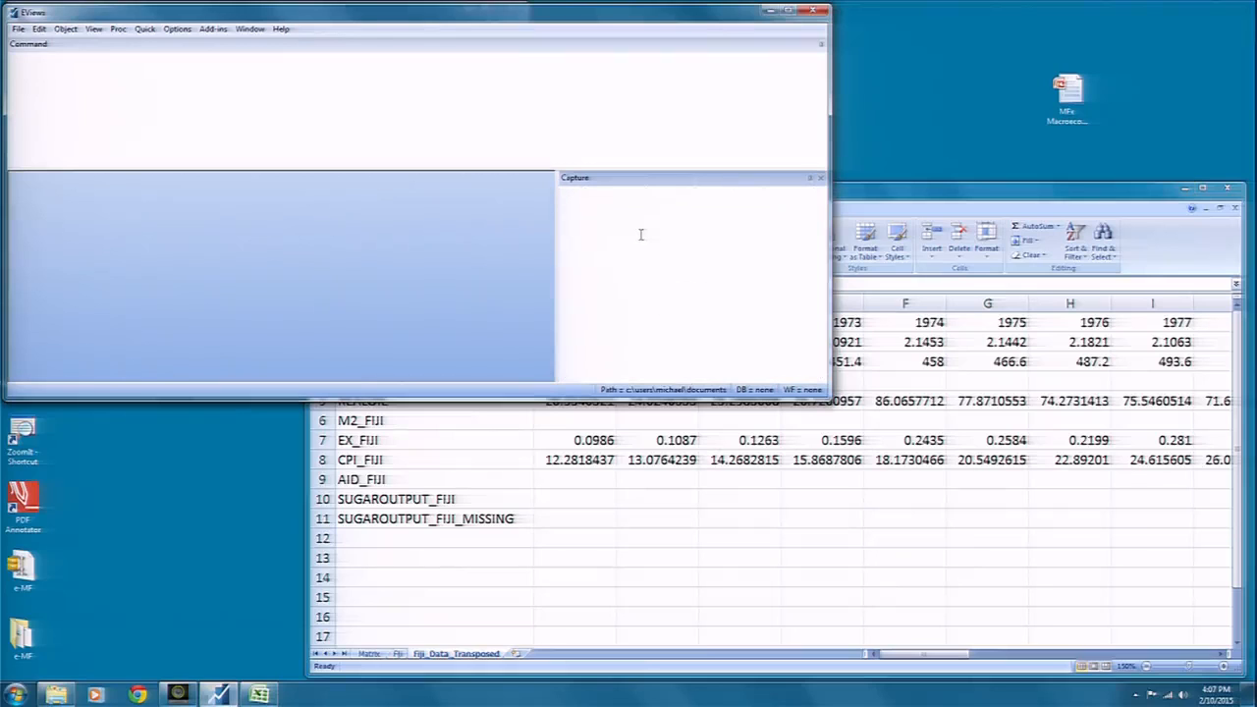
- Save the fiji workbook in Excel with Fiji_Data_Transposed as the active sheet and exit Excel
{"action": "left_click", "coordinate": [665, 509]}
{"action": "left_click", "coordinate": [323, 197]}
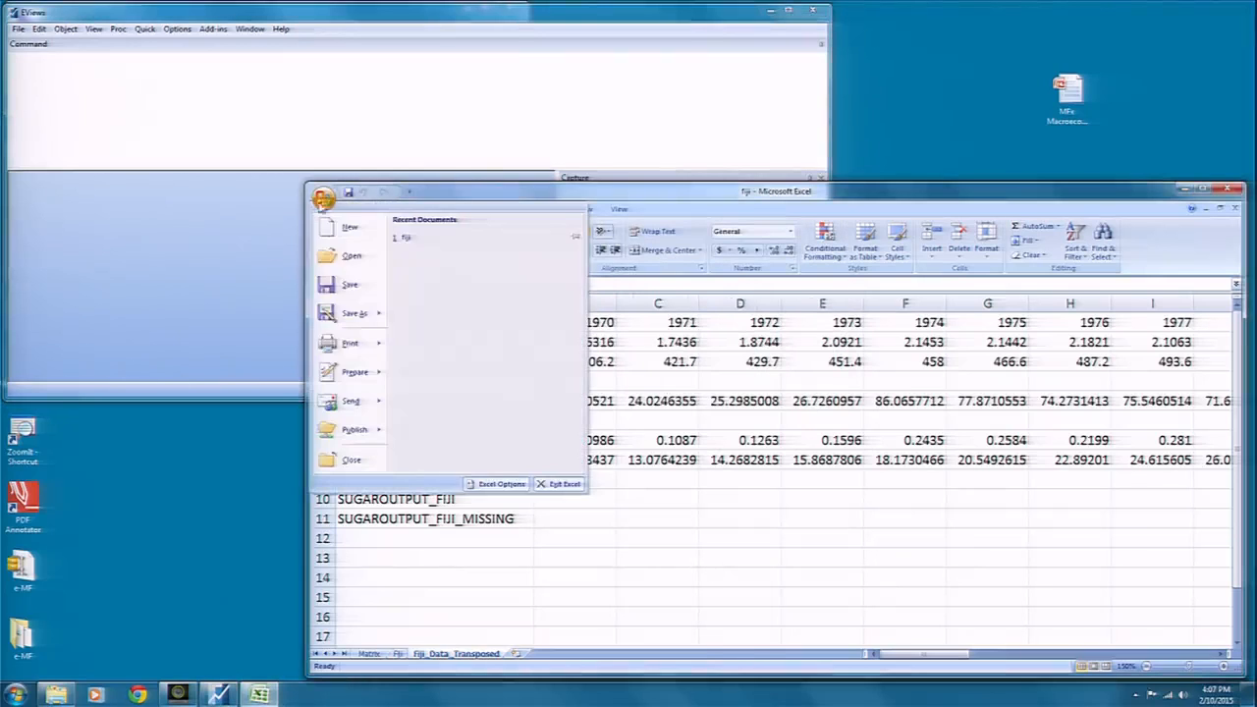
{"action": "left_click", "coordinate": [353, 288]}
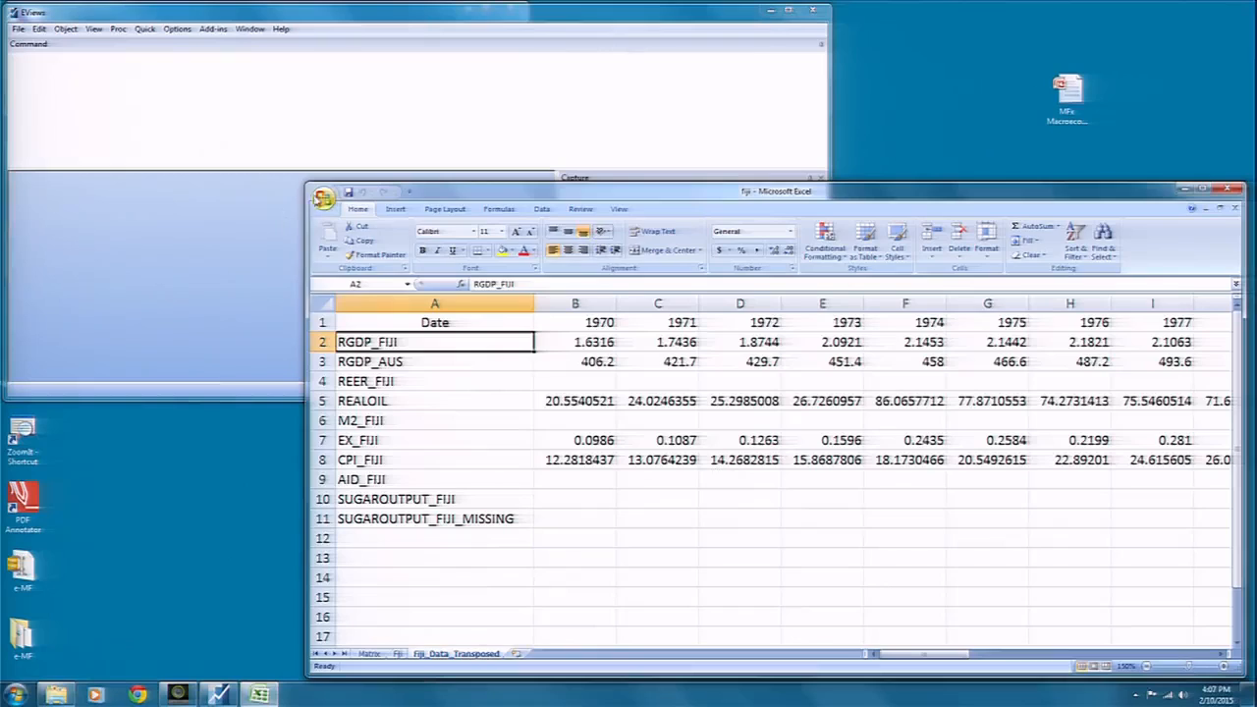
{"action": "left_click", "coordinate": [324, 197]}
{"action": "left_click", "coordinate": [567, 481]}
- Move EViews clear of the folder window and import the fiji Excel worksheet into a new workfile, reading series by row to transpose the incoming data
{"action": "left_click_drag", "start_coordinate": [549, 19], "coordinate": [867, 197]}
{"action": "left_click_drag", "start_coordinate": [156, 133], "coordinate": [650, 481]}
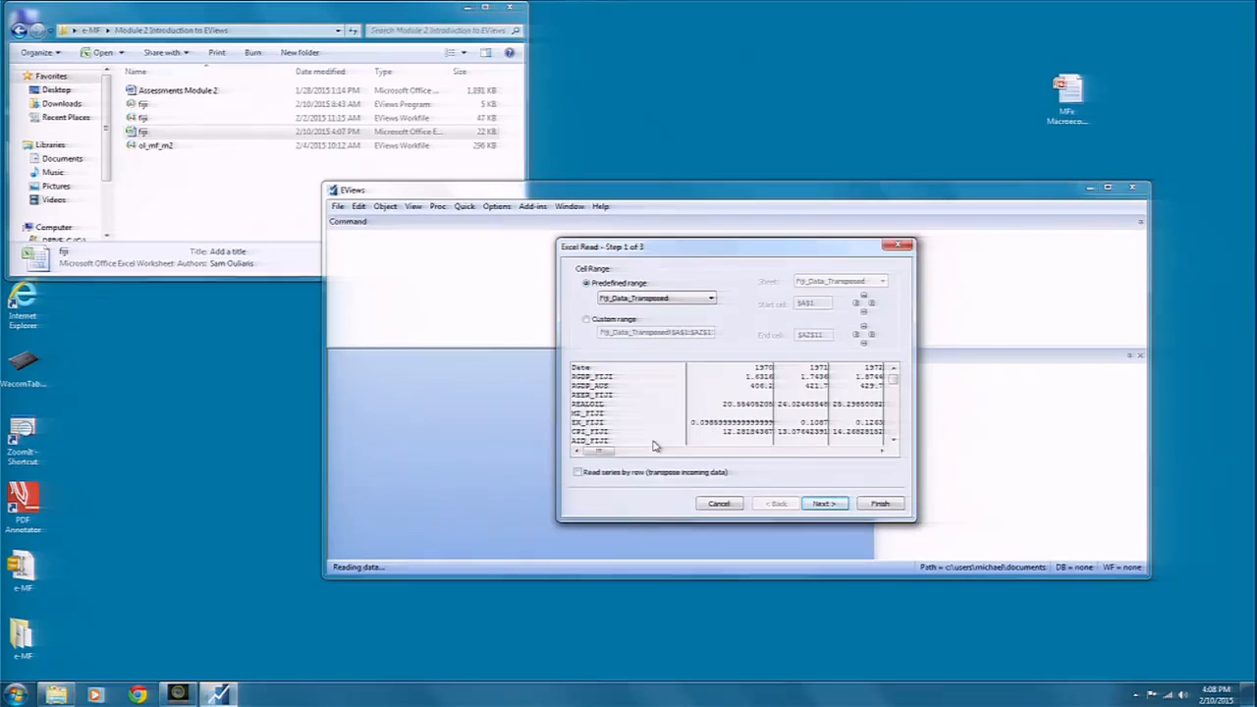
{"action": "left_click", "coordinate": [578, 473]}
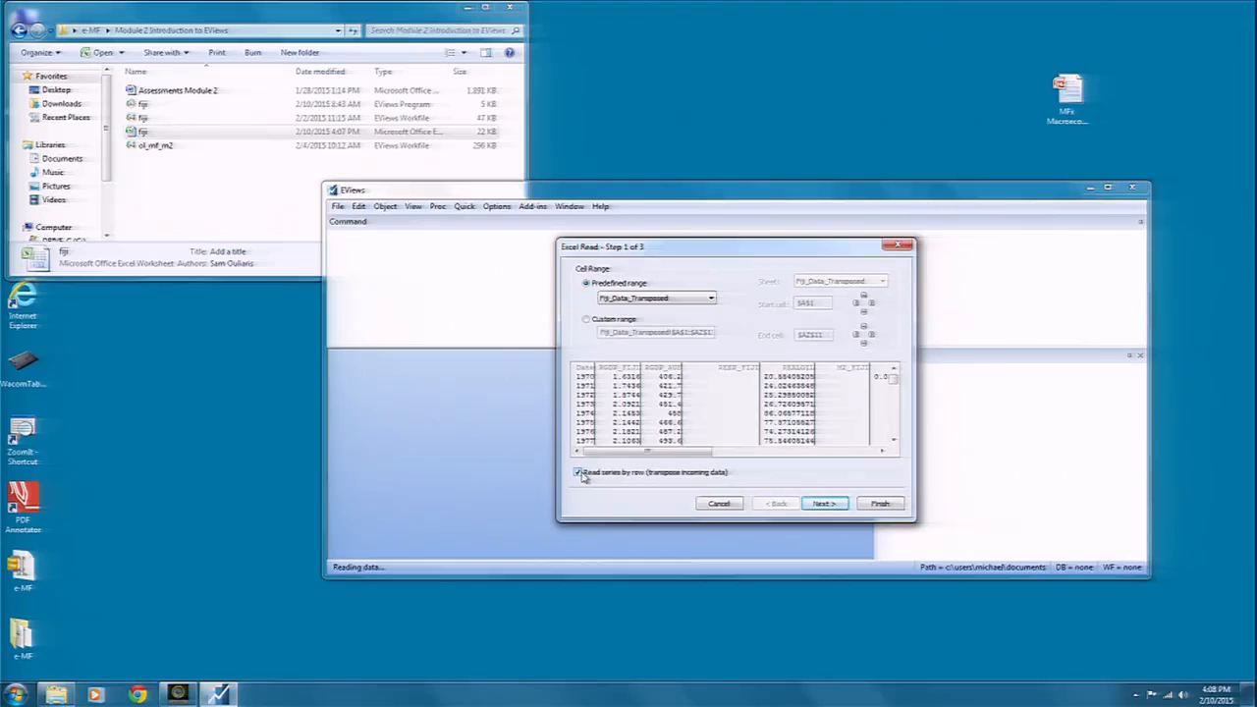
{"action": "left_click", "coordinate": [823, 503]}
{"action": "left_click", "coordinate": [823, 504]}
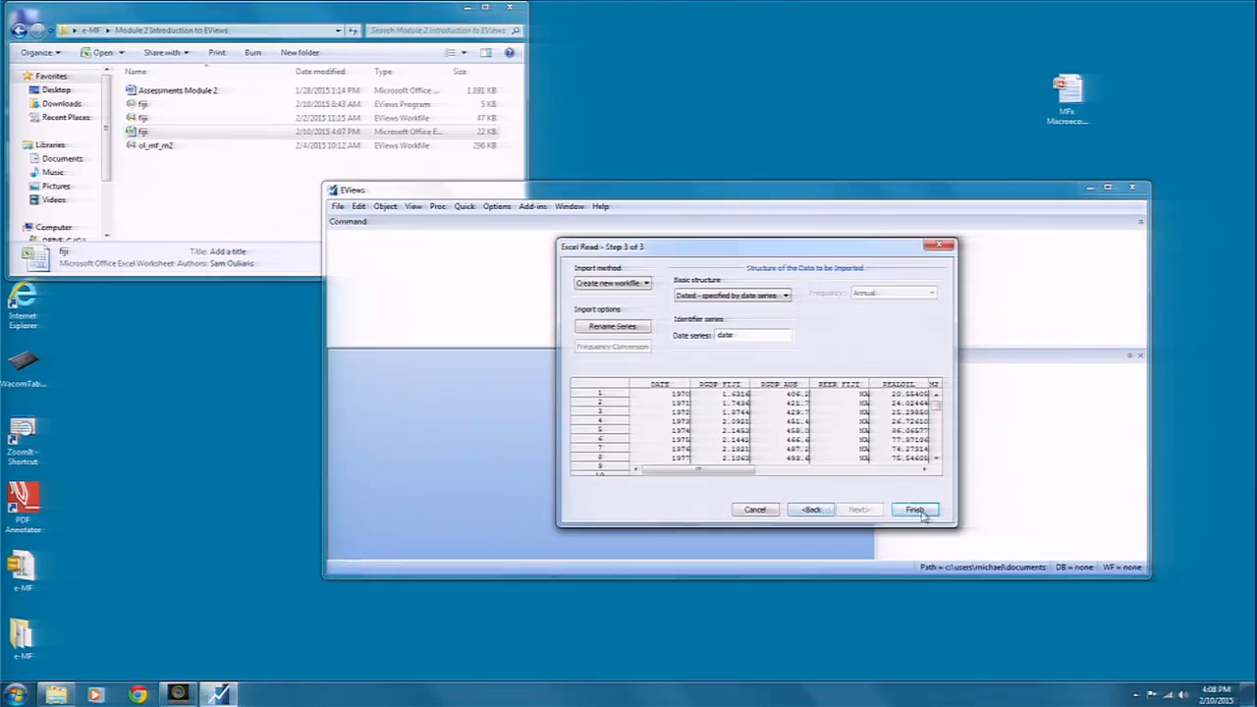
{"action": "left_click", "coordinate": [917, 511]}
{"action": "left_click", "coordinate": [759, 406]}
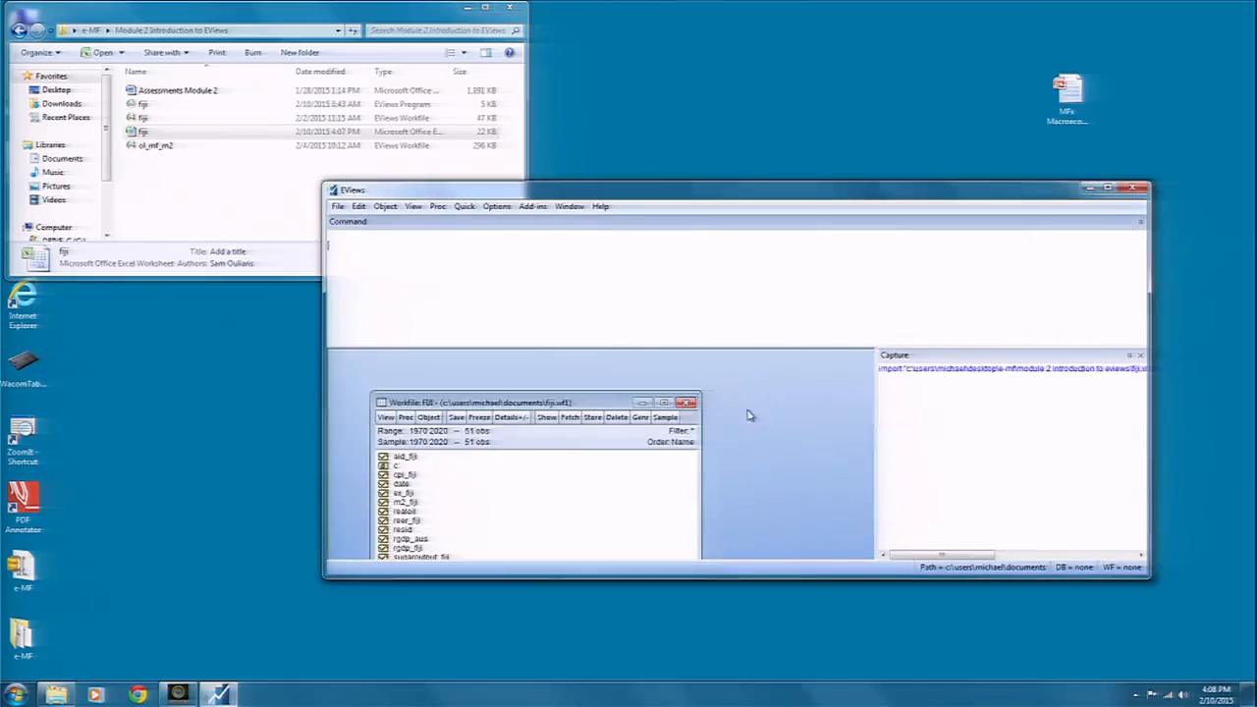
- Open the rgdp_fiji series from the new workfile and maximize both the EViews window and the series sheet
{"action": "left_click_drag", "start_coordinate": [599, 405], "coordinate": [597, 354]}
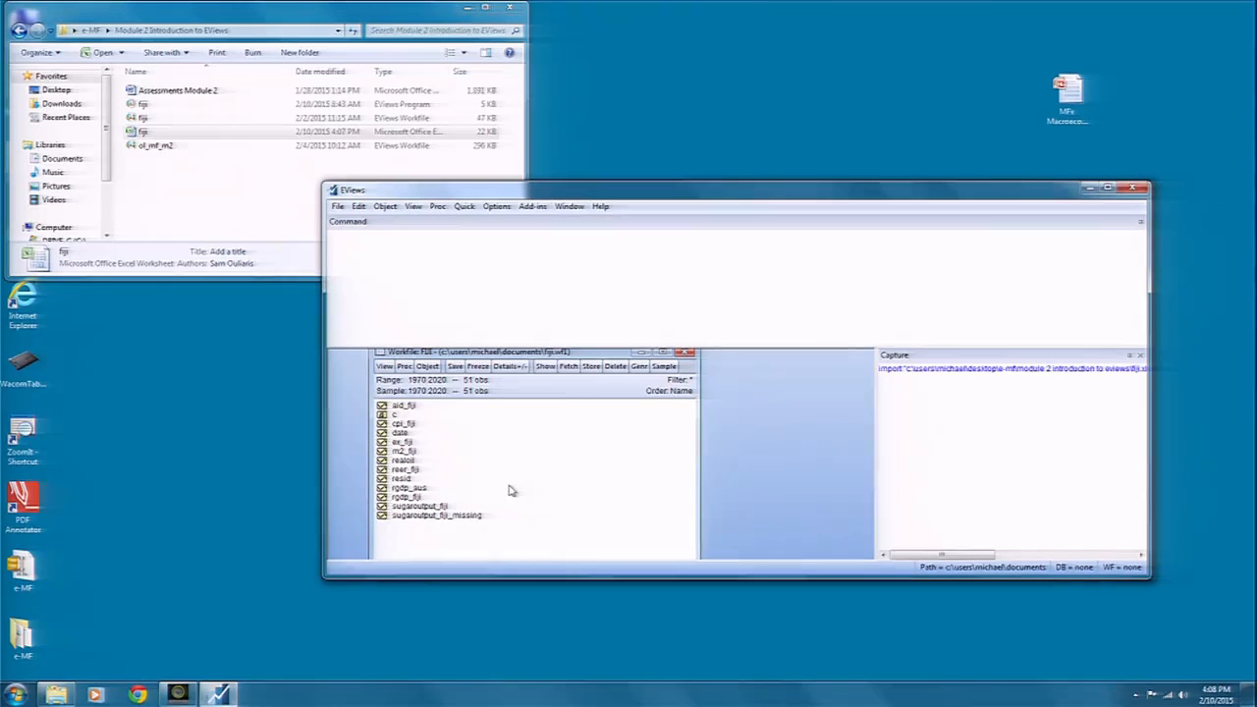
{"action": "double_click", "coordinate": [409, 498]}
{"action": "mouse_move", "coordinate": [603, 361]}
{"action": "left_mouse_down"}
{"action": "mouse_move", "coordinate": [574, 355]}
{"action": "mouse_move", "coordinate": [613, 376]}
{"action": "left_mouse_up"}
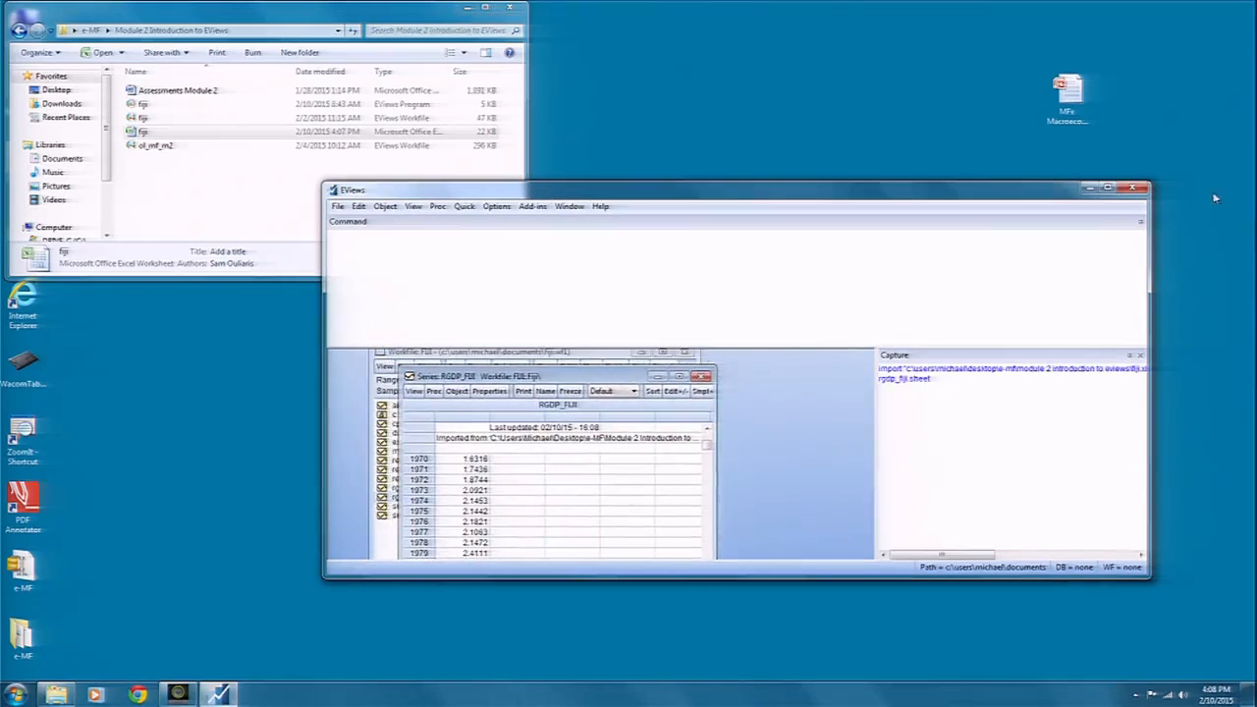
{"action": "left_click", "coordinate": [1108, 188]}
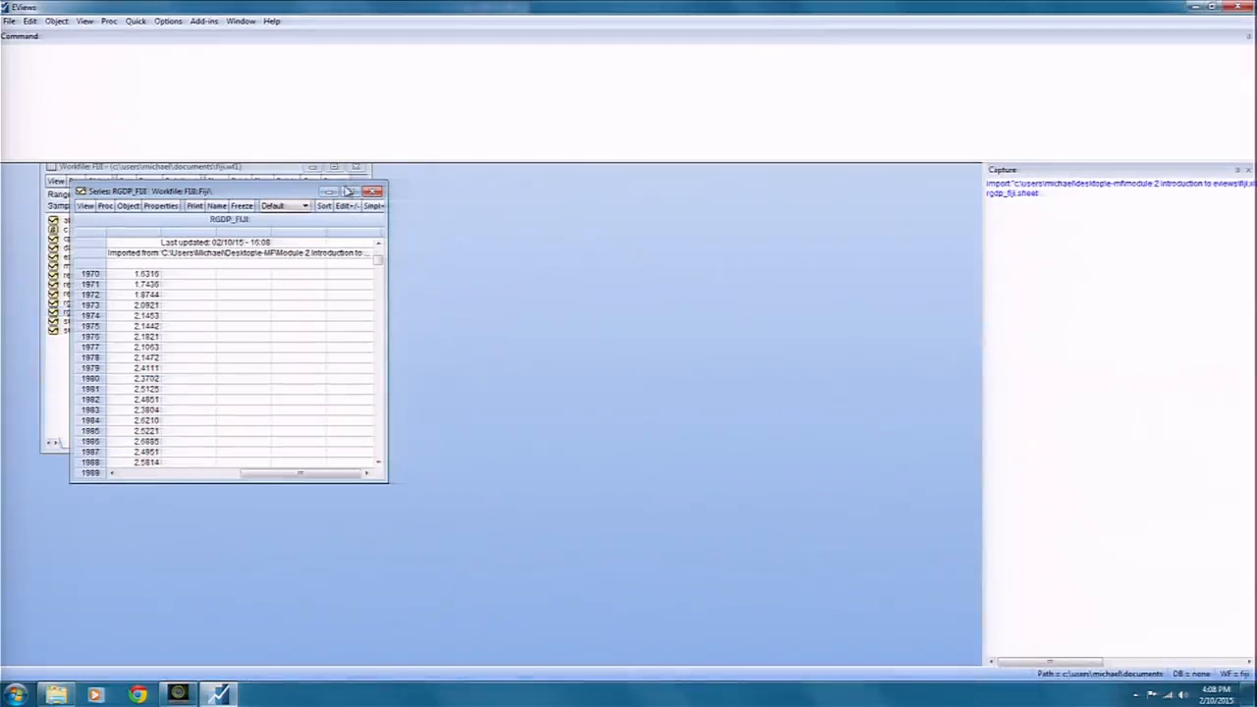
{"action": "left_click", "coordinate": [349, 190]}
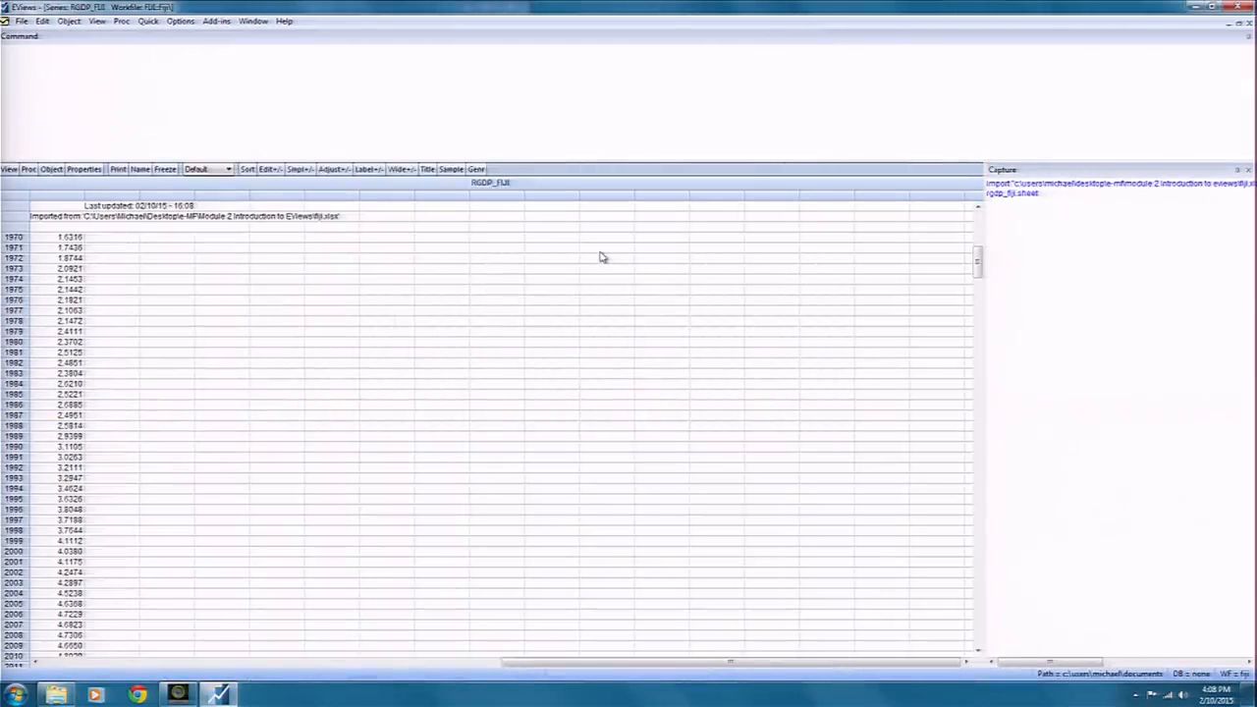